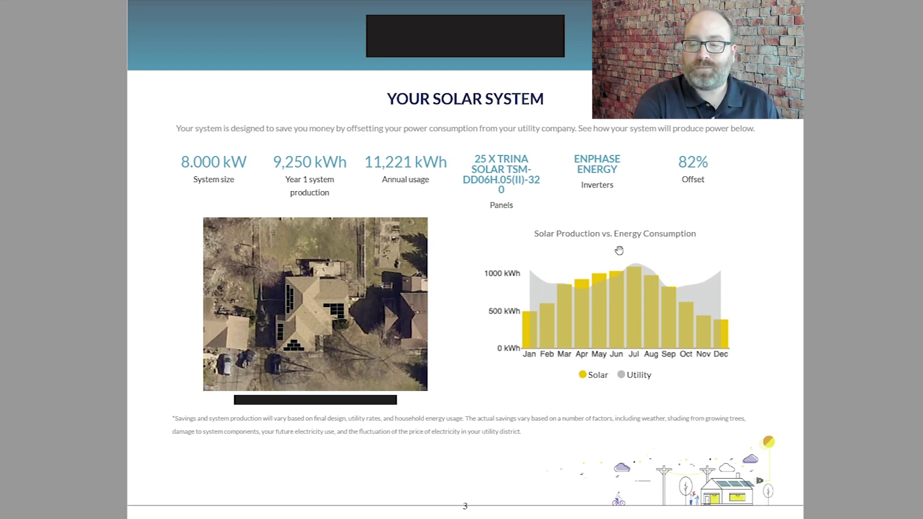
- Move past the Environmental Impact page to Your Cost Breakdown, which shows $31,854 saved
{"action": "scroll", "coordinate": [600, 277], "scroll_direction": "down", "scroll_amount": 2}
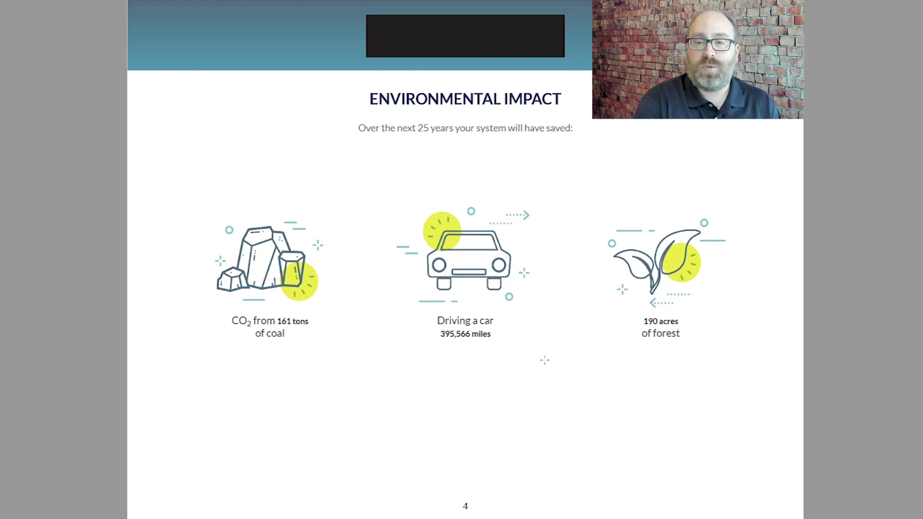
{"action": "key", "text": "Right"}
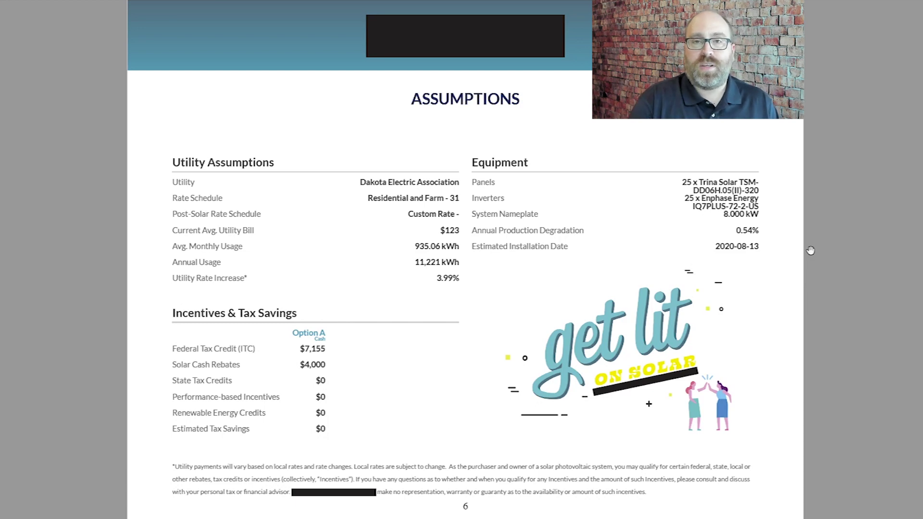
- Scroll back and forth through proposal pages 5 and 4 in the PDF viewer
{"action": "scroll", "coordinate": [733, 238], "scroll_direction": "up", "scroll_amount": 2}
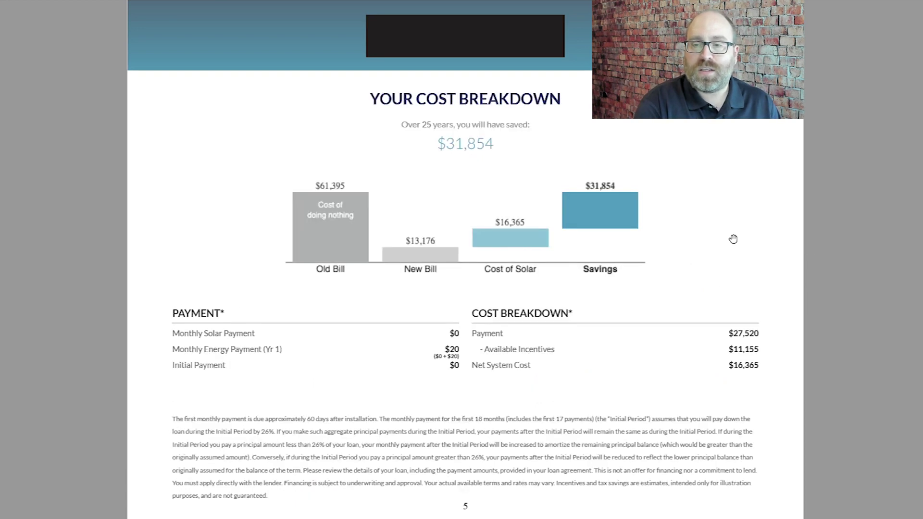
{"action": "scroll", "coordinate": [734, 238], "scroll_direction": "down", "scroll_amount": 2}
{"action": "scroll", "coordinate": [734, 238], "scroll_direction": "up", "scroll_amount": 1}
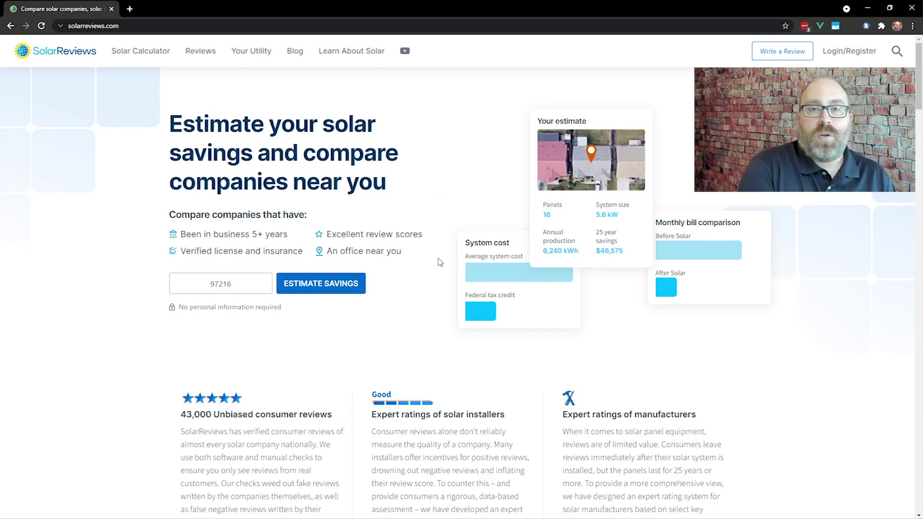
- Open the Solar Calculator, replace the zip with 55044 and lower the monthly bill to $120
{"action": "left_click", "coordinate": [129, 55]}
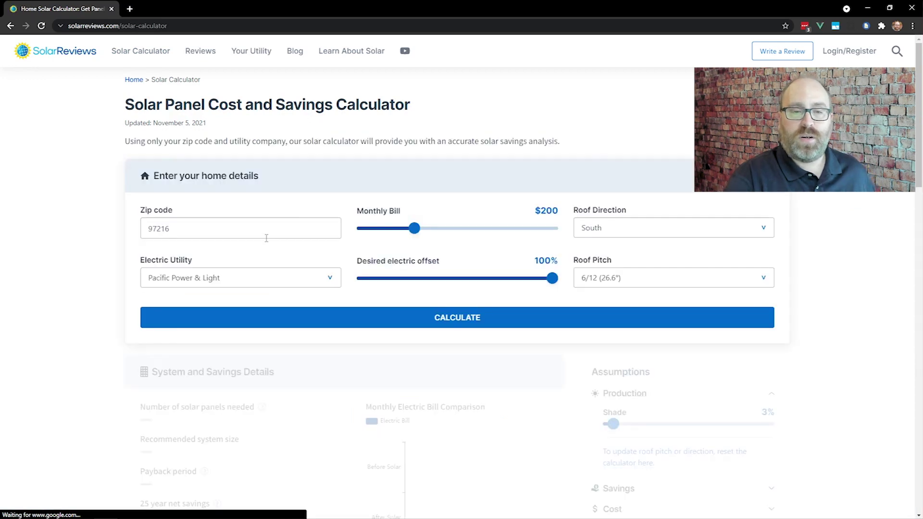
{"action": "double_click", "coordinate": [169, 223]}
{"action": "type", "text": "55044"}
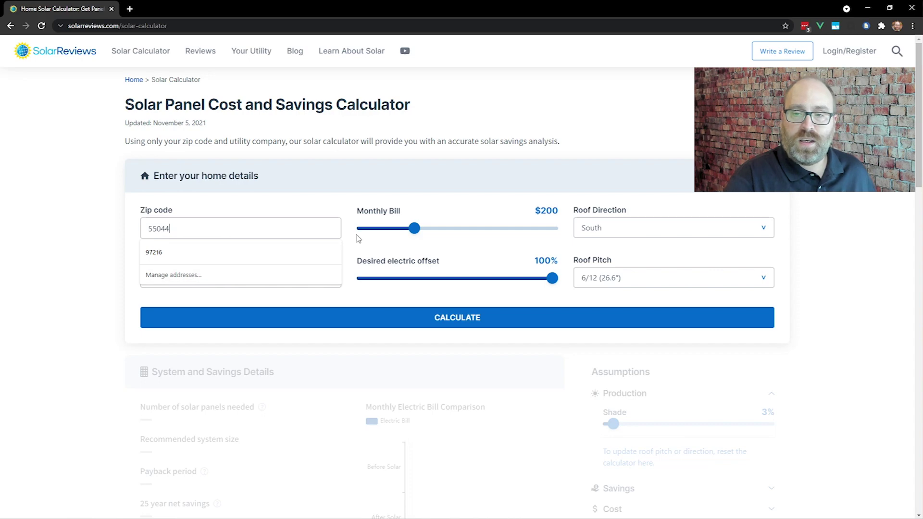
{"action": "left_click_drag", "start_coordinate": [414, 229], "coordinate": [386, 231]}
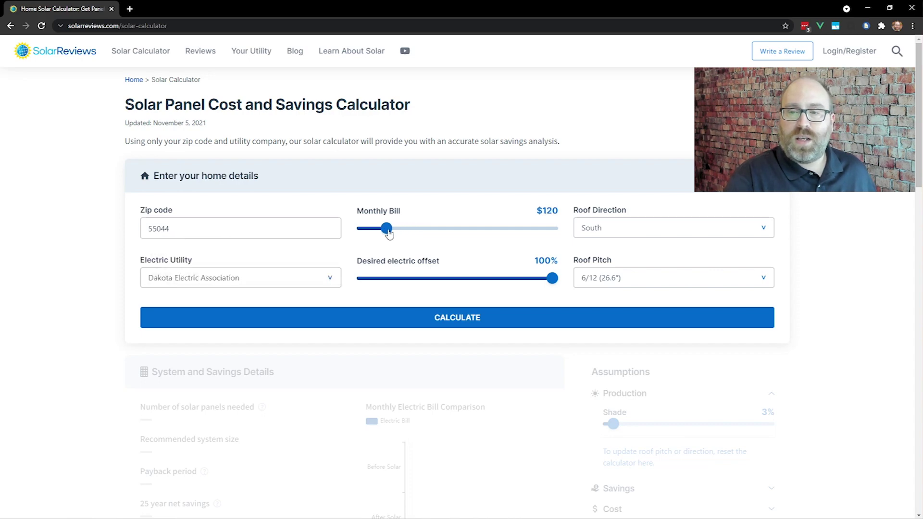
- Choose a South West roof, 80% offset and 6/12 pitch, then run the calculation
{"action": "left_click", "coordinate": [607, 231]}
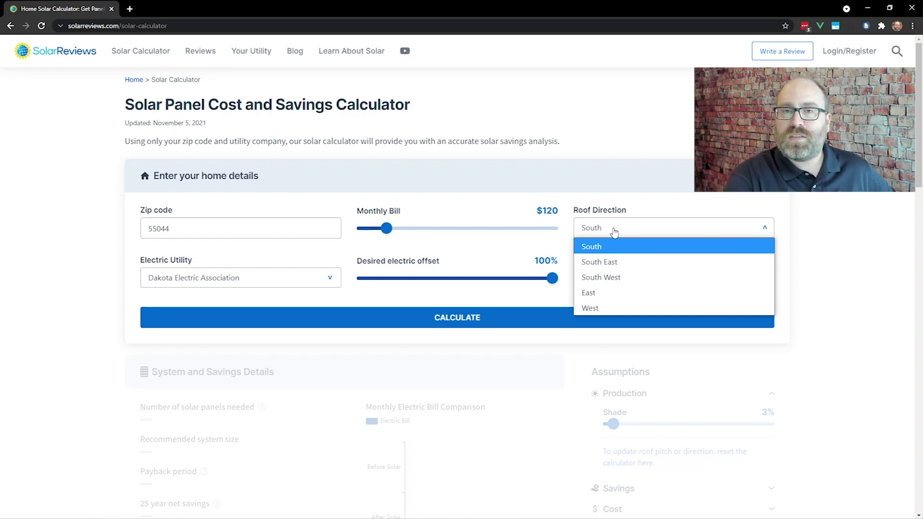
{"action": "left_click", "coordinate": [625, 278]}
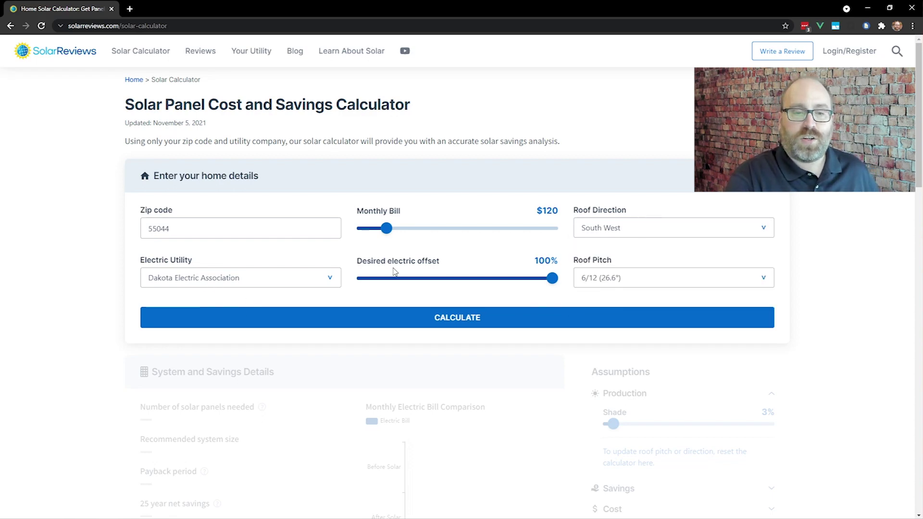
{"action": "left_click_drag", "start_coordinate": [544, 279], "coordinate": [511, 279]}
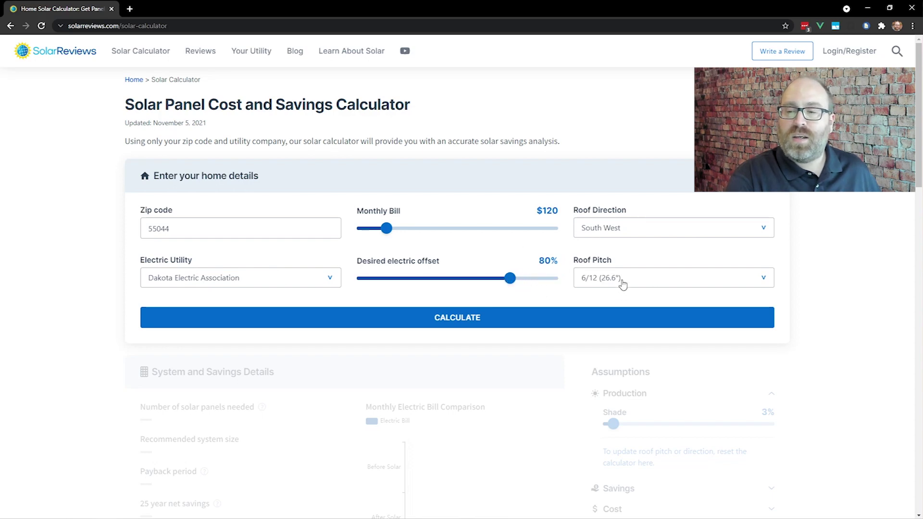
{"action": "left_click", "coordinate": [674, 279]}
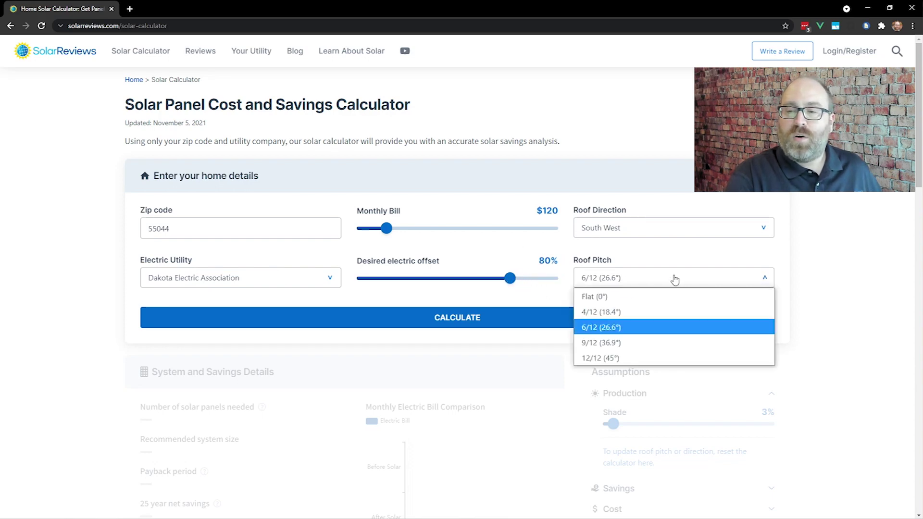
{"action": "left_click", "coordinate": [618, 328]}
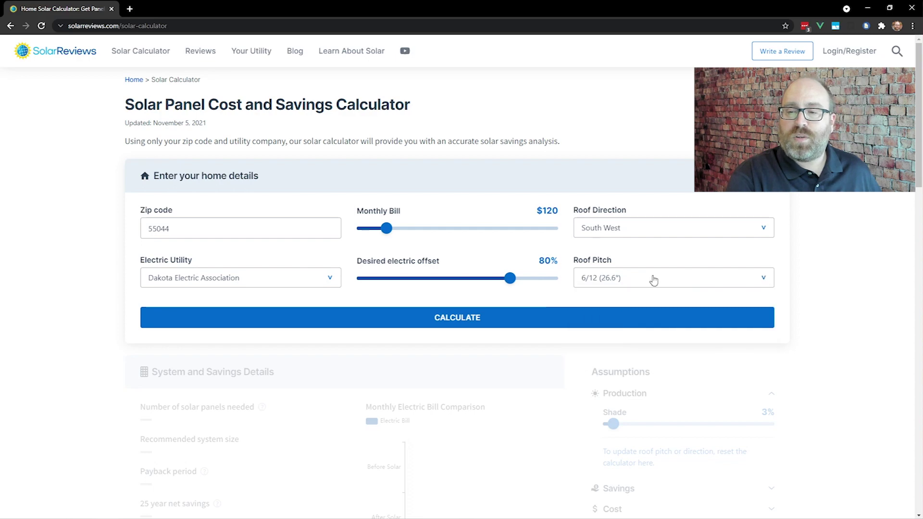
{"action": "left_click", "coordinate": [455, 319]}
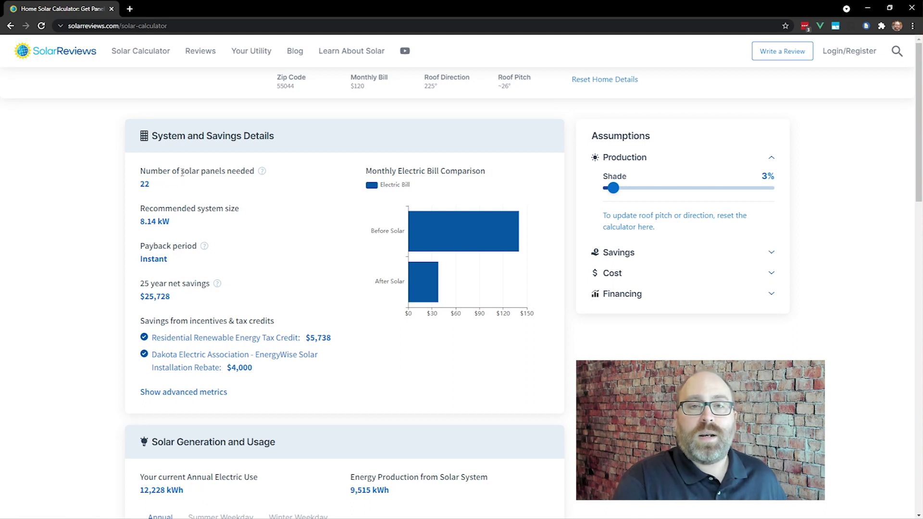
- Review the results: 22 panels, 8.14 kW, $25,728 net savings, $5,738 tax credit, 9,515 kWh production
{"action": "mouse_move", "coordinate": [262, 172]}
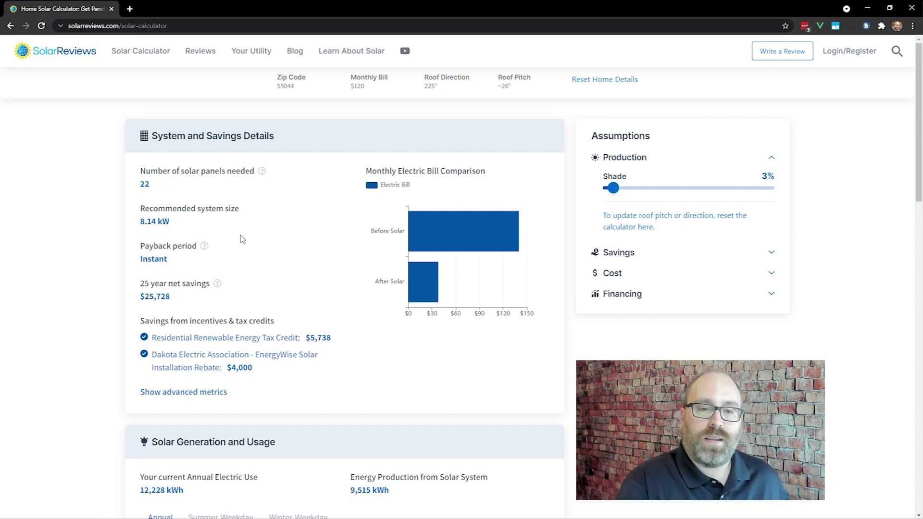
{"action": "mouse_move", "coordinate": [205, 251]}
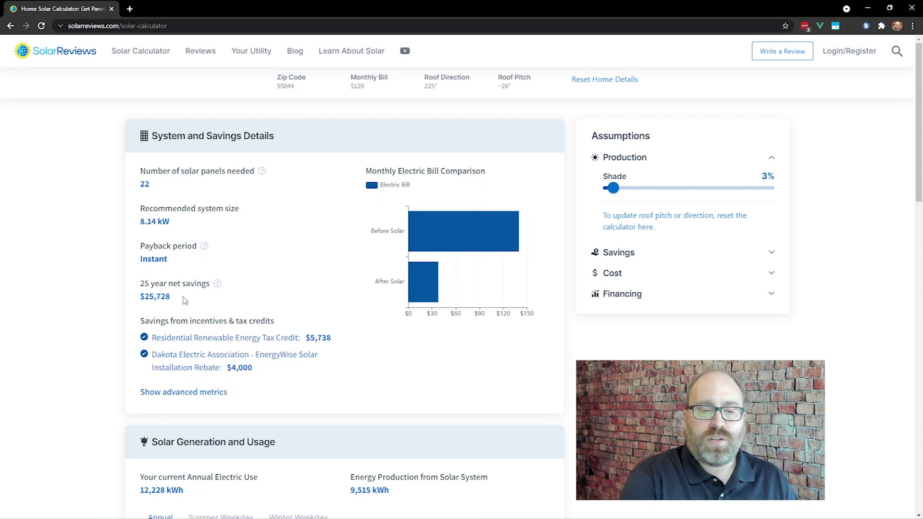
- Choose Cash under Financing and define my own system cost at $3.5 per watt
{"action": "left_click", "coordinate": [634, 295]}
{"action": "left_click", "coordinate": [694, 254]}
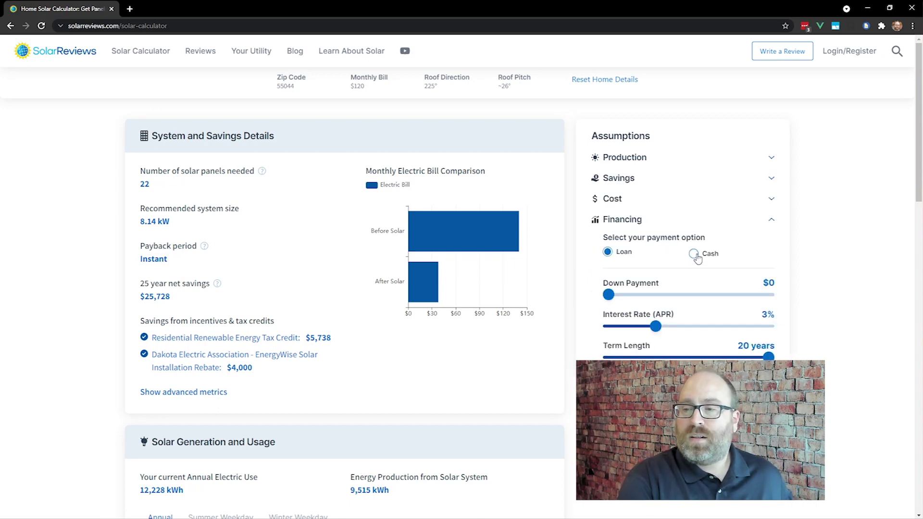
{"action": "left_click", "coordinate": [617, 200]}
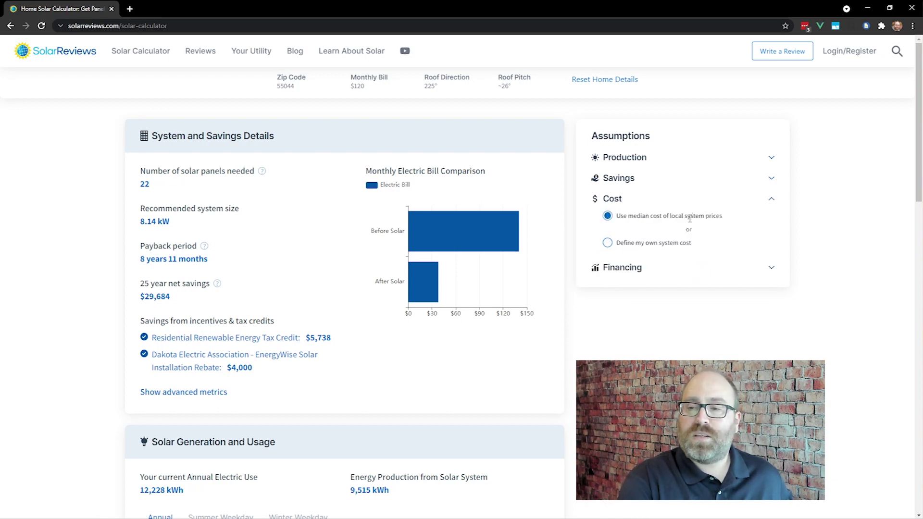
{"action": "left_click", "coordinate": [608, 243]}
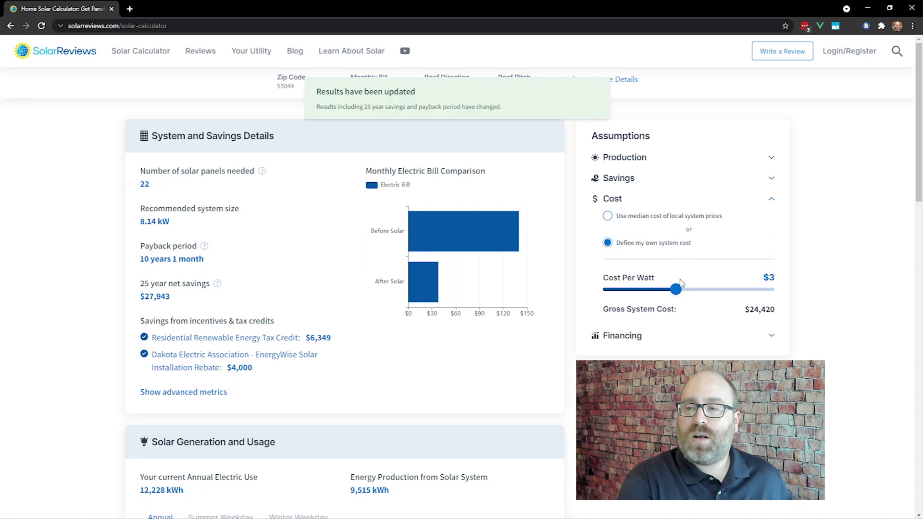
{"action": "left_click_drag", "start_coordinate": [677, 289], "coordinate": [686, 293]}
- Set Electric Price Inflation to 4%, try the Discount Rate slider, and show Production assumptions
{"action": "left_click", "coordinate": [616, 178]}
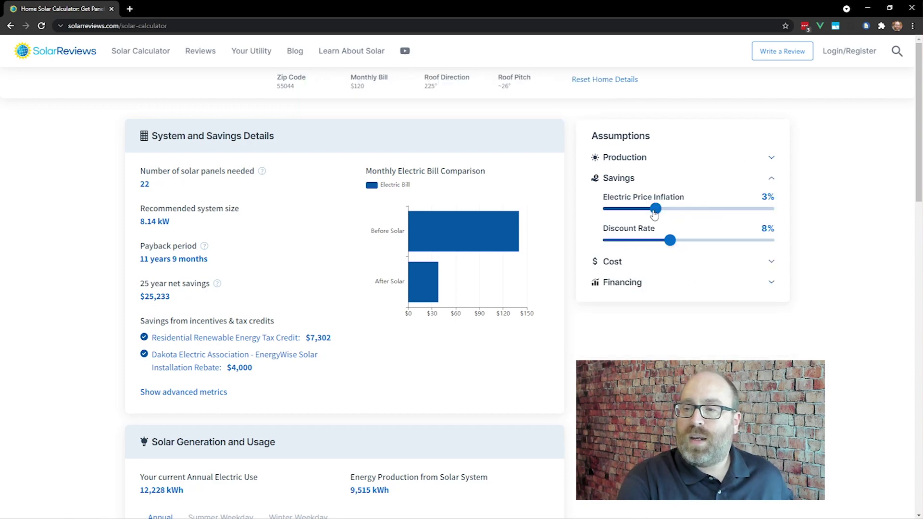
{"action": "left_click_drag", "start_coordinate": [655, 214], "coordinate": [674, 211]}
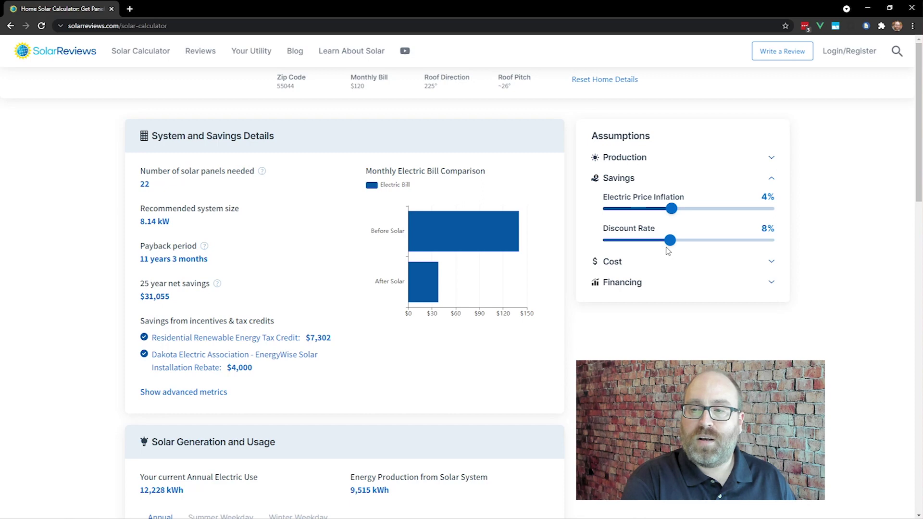
{"action": "mouse_move", "coordinate": [670, 241]}
{"action": "left_mouse_down"}
{"action": "mouse_move", "coordinate": [648, 242]}
{"action": "mouse_move", "coordinate": [672, 244]}
{"action": "left_mouse_up"}
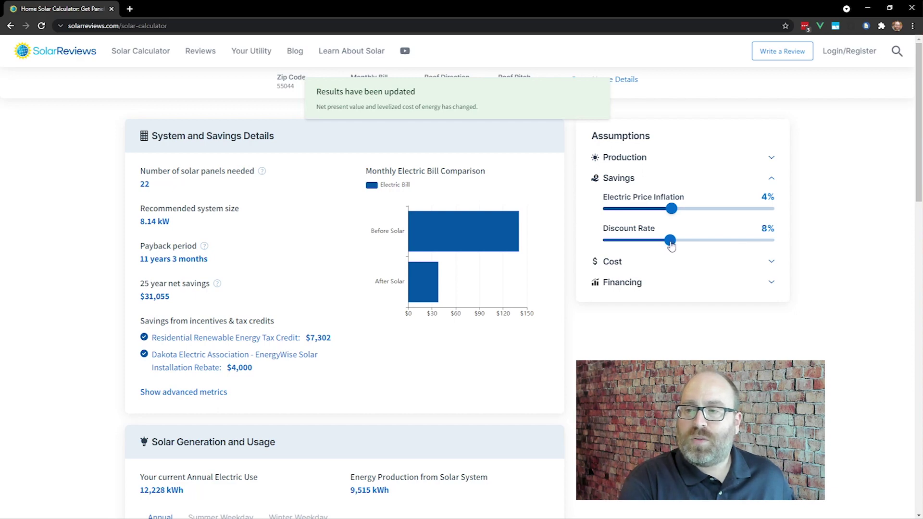
{"action": "left_click", "coordinate": [630, 158]}
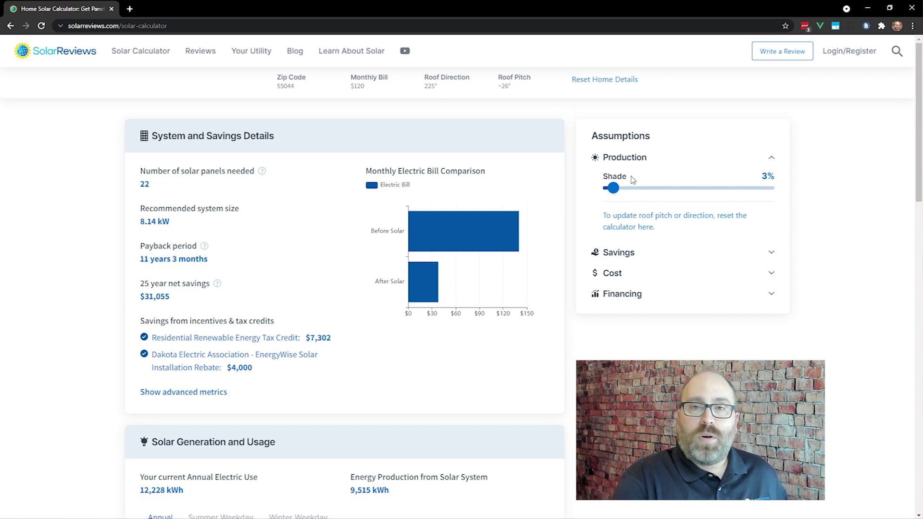
- Drop Electric Price Inflation to 1.3% ($17,203 savings), expand Cost, and show advanced metrics
{"action": "left_click", "coordinate": [624, 255]}
{"action": "left_click_drag", "start_coordinate": [671, 209], "coordinate": [630, 211]}
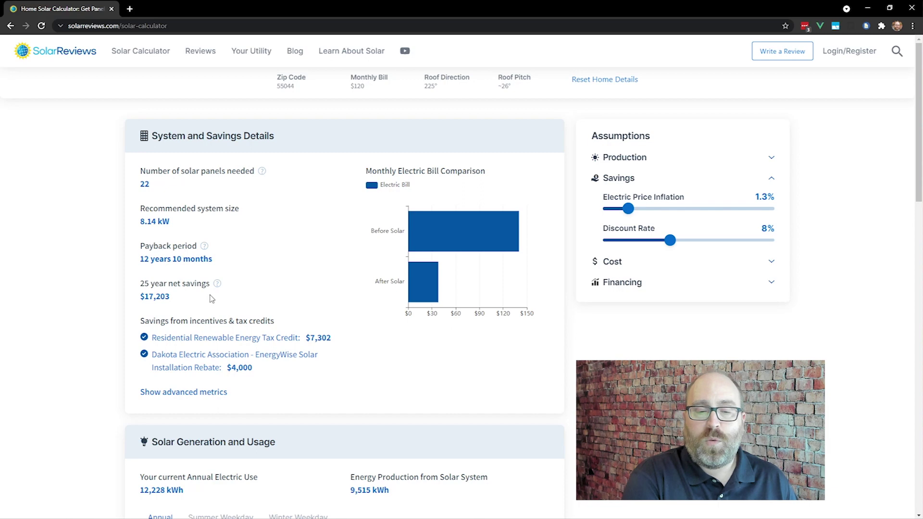
{"action": "left_click", "coordinate": [618, 263]}
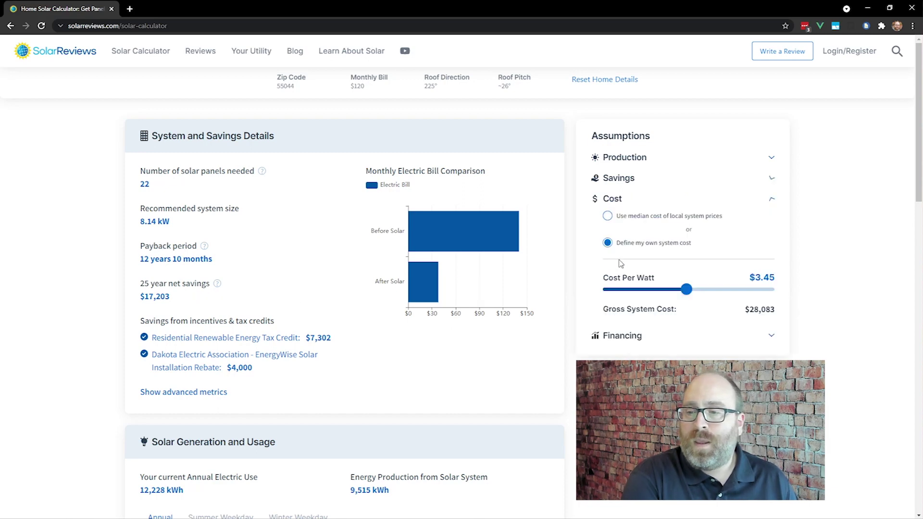
{"action": "left_click", "coordinate": [198, 392]}
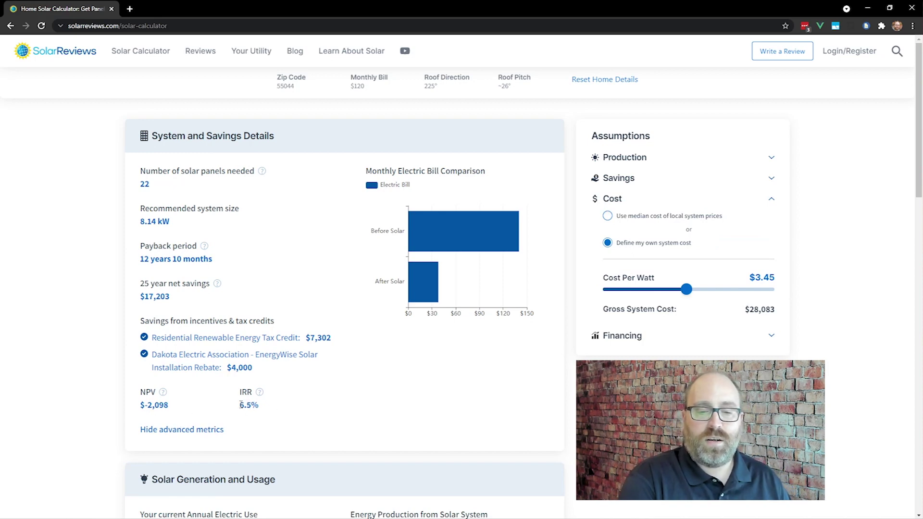
- Highlight the 6.5% IRR and -2,098 NPV values, then clear the selection
{"action": "left_click_drag", "start_coordinate": [240, 405], "coordinate": [259, 407]}
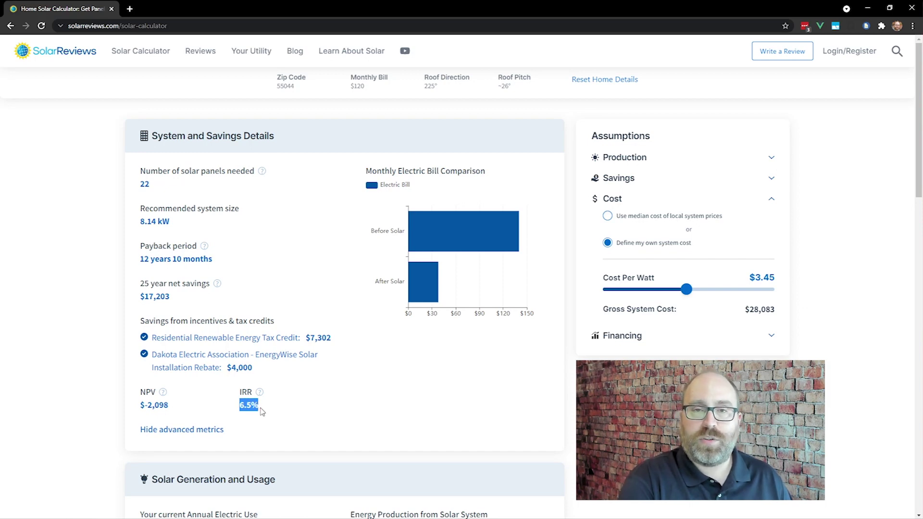
{"action": "left_click_drag", "start_coordinate": [145, 405], "coordinate": [169, 407]}
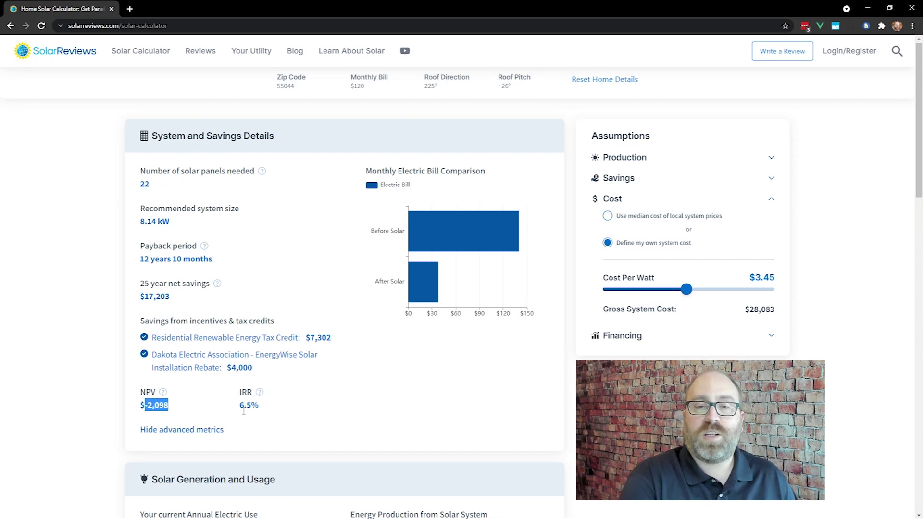
{"action": "left_click", "coordinate": [194, 413]}
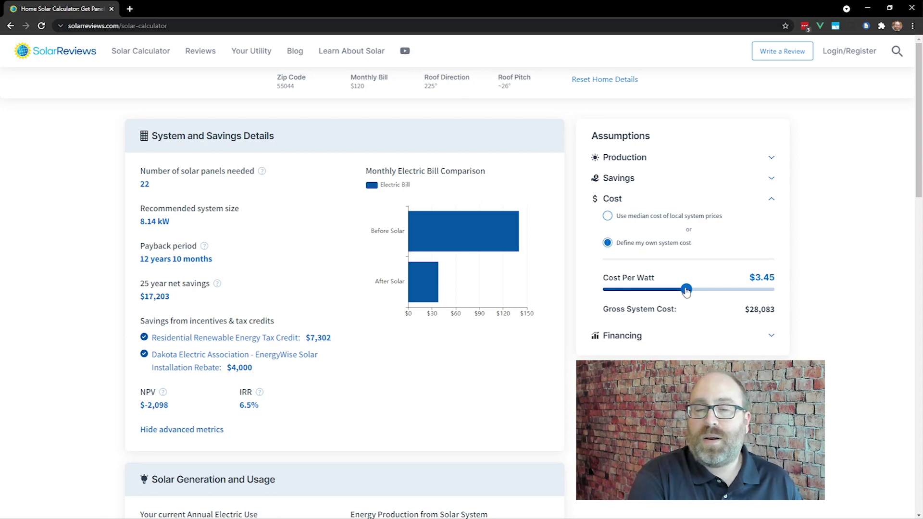
- Adjust Cost Per Watt to $3.15, giving a $25,641 gross cost and $19,010 net savings
{"action": "left_click_drag", "start_coordinate": [686, 290], "coordinate": [677, 290]}
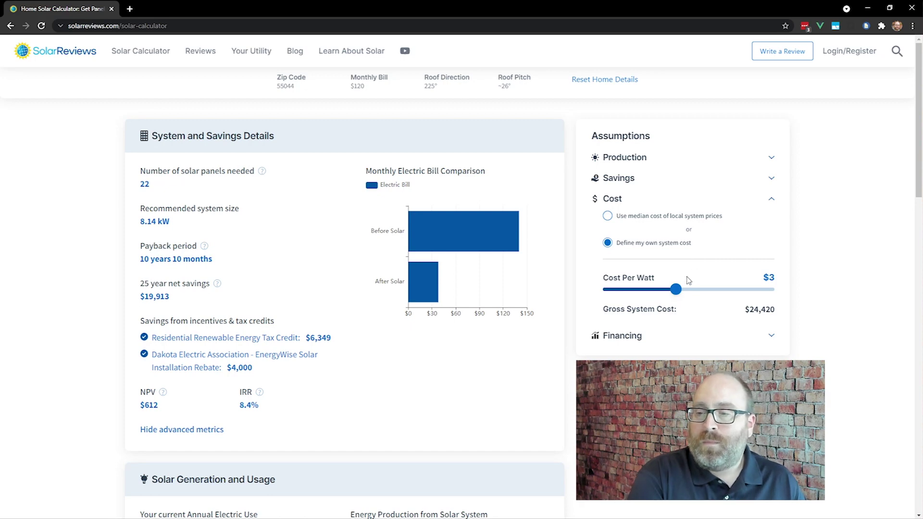
{"action": "left_click_drag", "start_coordinate": [679, 290], "coordinate": [680, 290]}
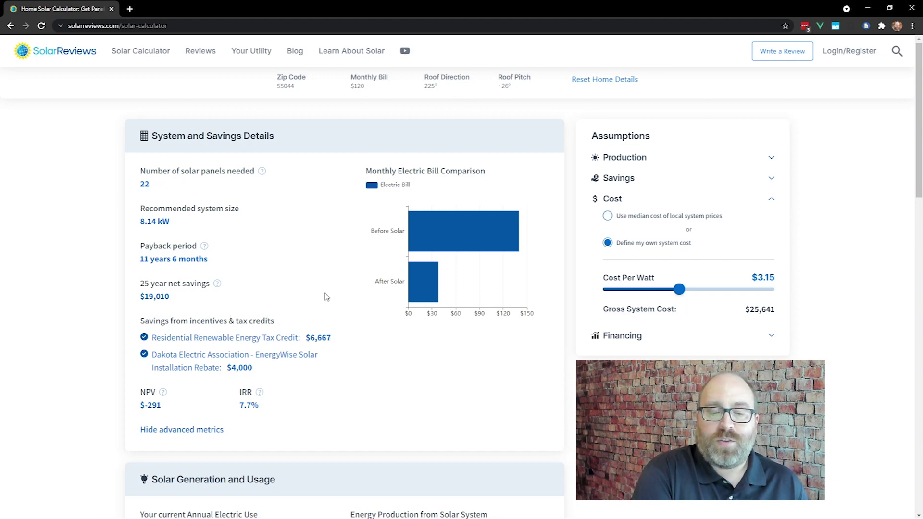
{"action": "scroll", "coordinate": [328, 297], "scroll_direction": "down", "scroll_amount": 1}
{"action": "scroll", "coordinate": [327, 297], "scroll_direction": "down", "scroll_amount": 4}
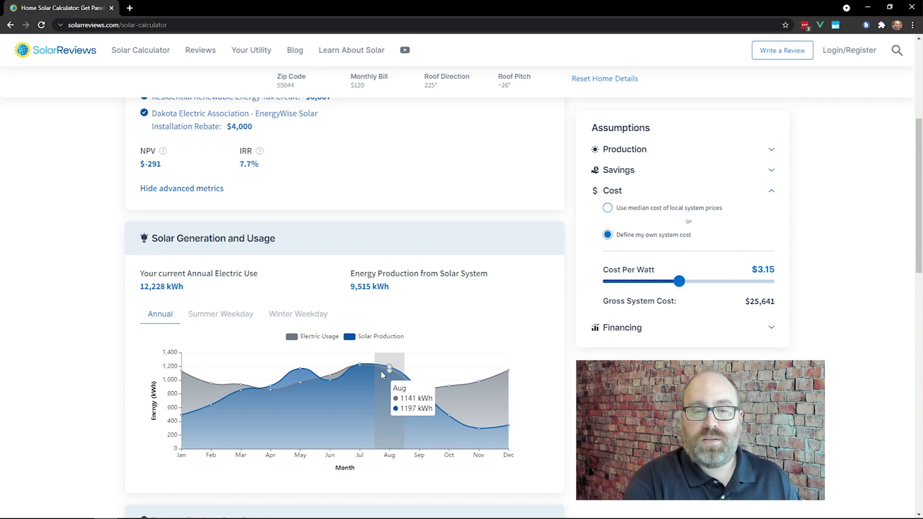
{"action": "scroll", "coordinate": [416, 298], "scroll_direction": "down", "scroll_amount": 3}
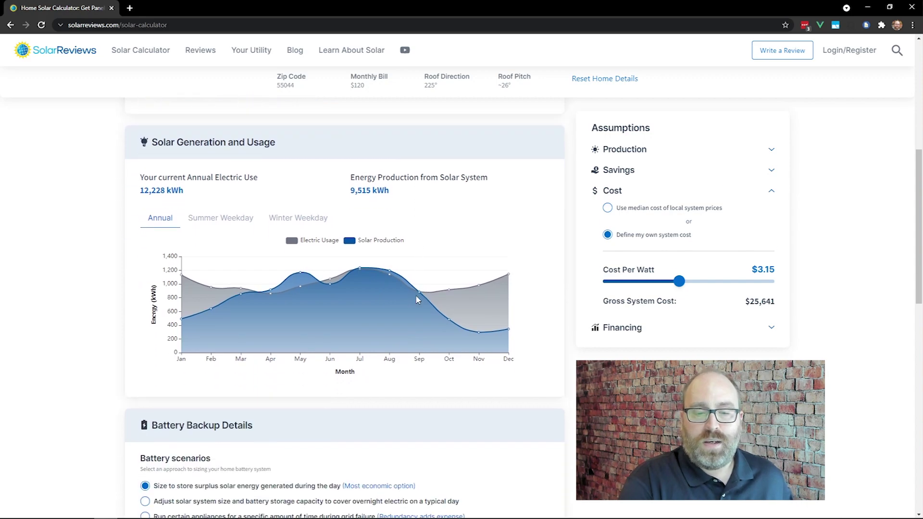
{"action": "scroll", "coordinate": [375, 327], "scroll_direction": "down", "scroll_amount": 4}
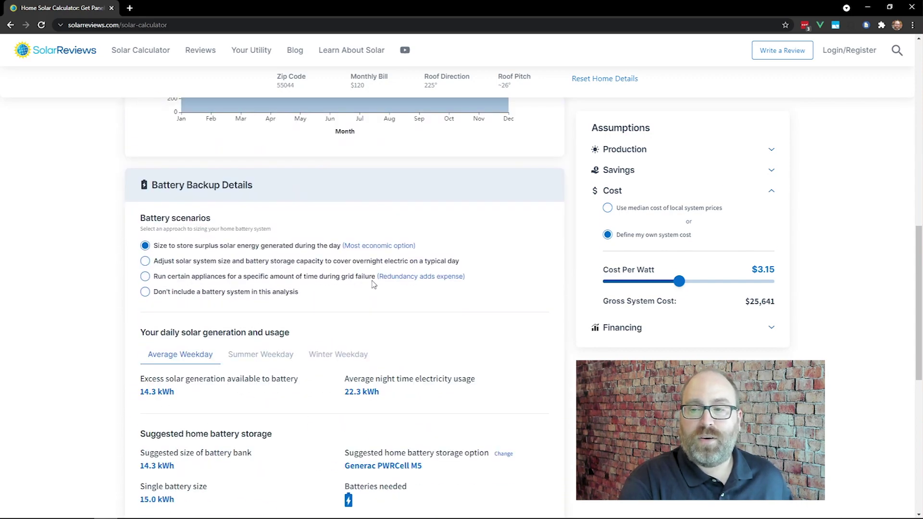
{"action": "scroll", "coordinate": [373, 273], "scroll_direction": "down", "scroll_amount": 4}
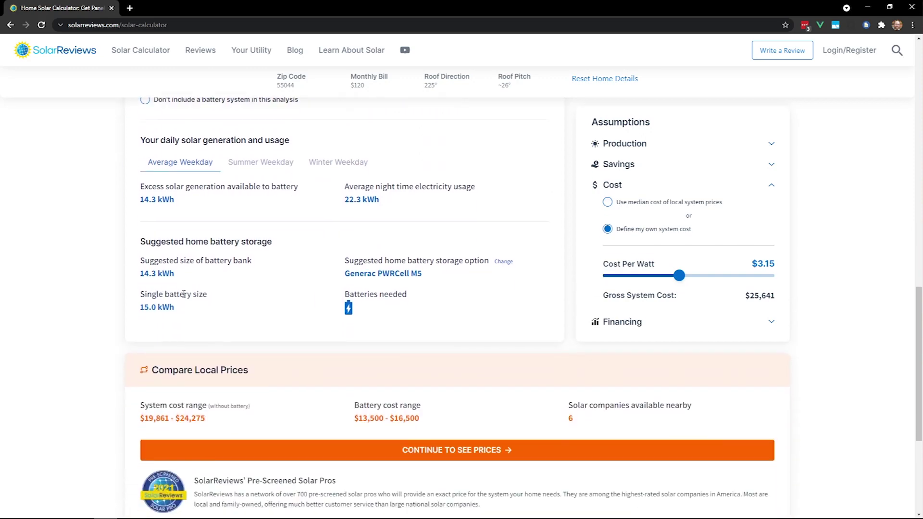
{"action": "scroll", "coordinate": [63, 295], "scroll_direction": "down", "scroll_amount": 1}
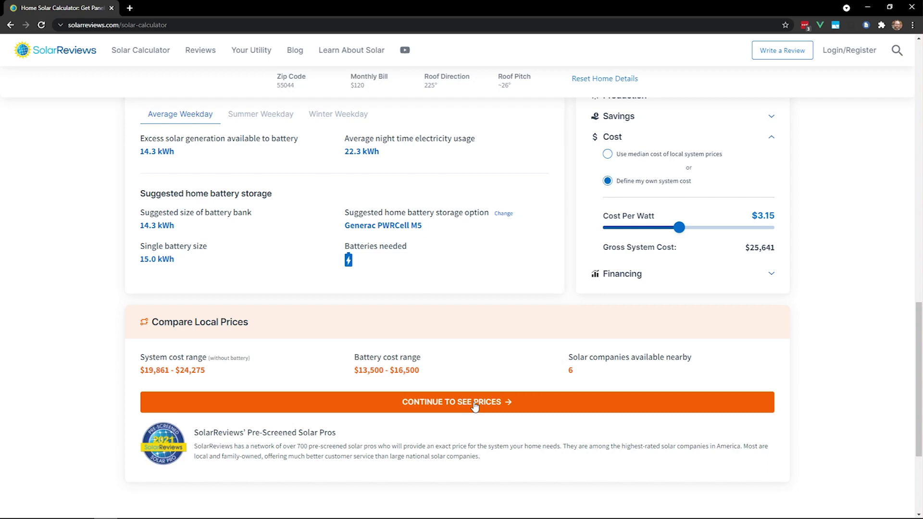
{"action": "scroll", "coordinate": [433, 308], "scroll_direction": "up", "scroll_amount": 15}
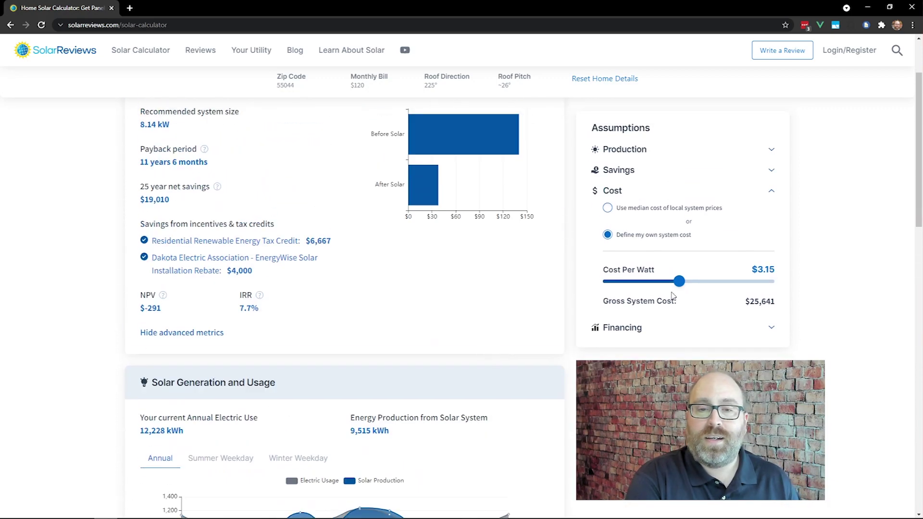
{"action": "scroll", "coordinate": [627, 227], "scroll_direction": "up", "scroll_amount": 1}
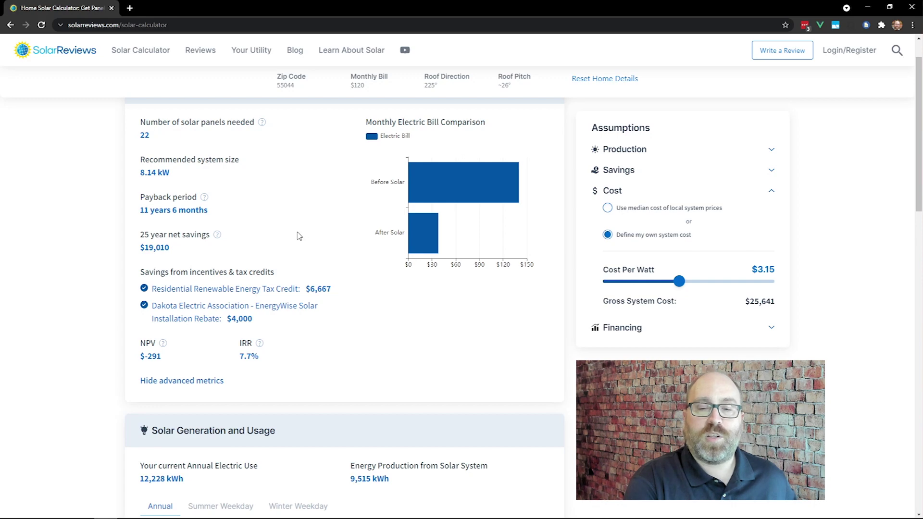
{"action": "scroll", "coordinate": [414, 250], "scroll_direction": "up", "scroll_amount": 1}
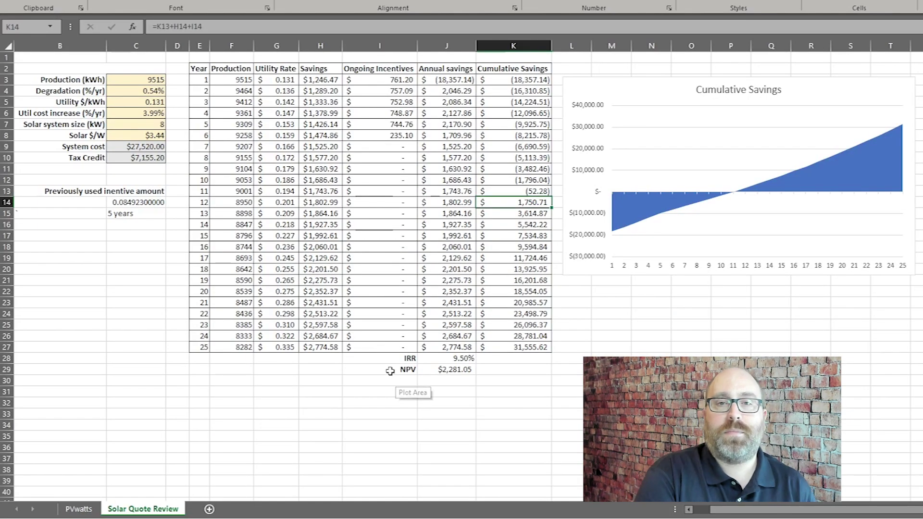
{"action": "left_click", "coordinate": [133, 80]}
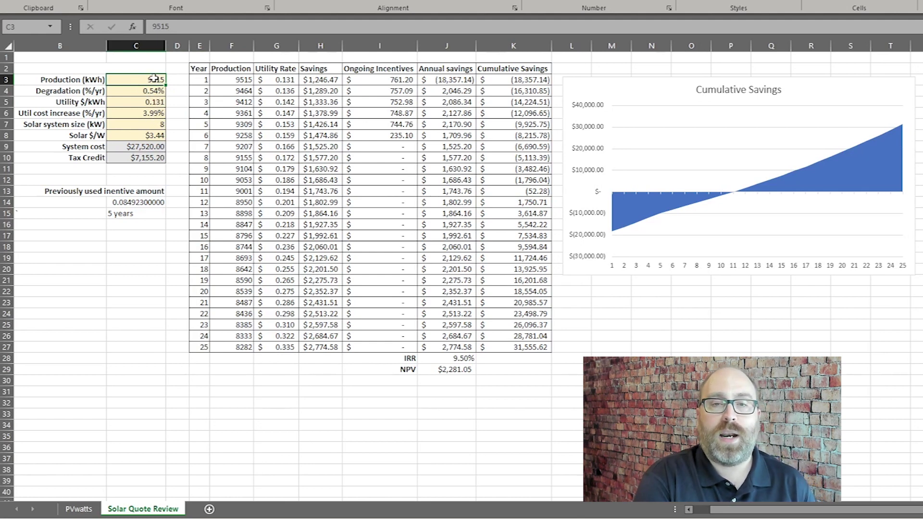
{"action": "left_click", "coordinate": [140, 90]}
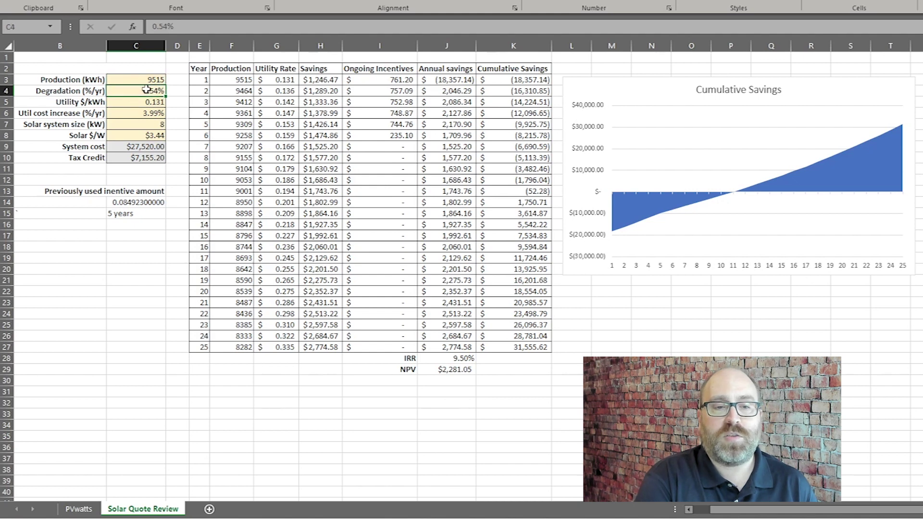
{"action": "left_click", "coordinate": [124, 100]}
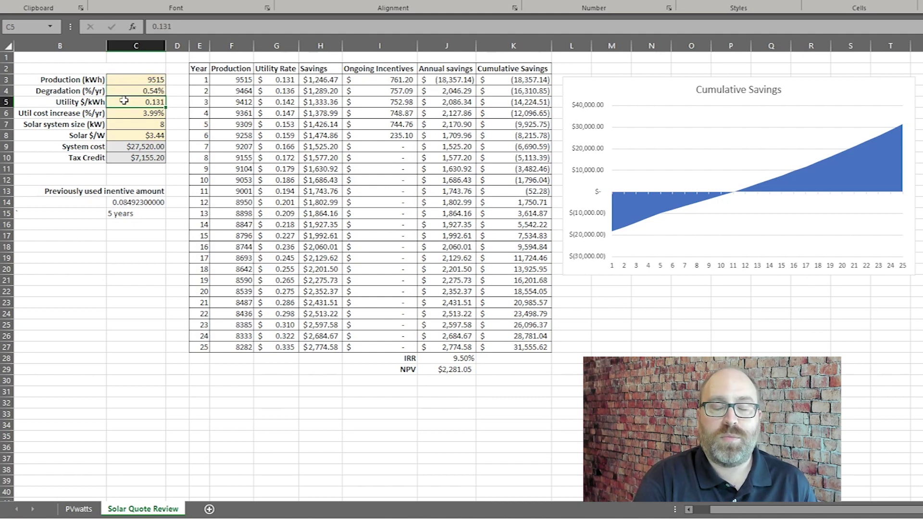
{"action": "left_click", "coordinate": [131, 111]}
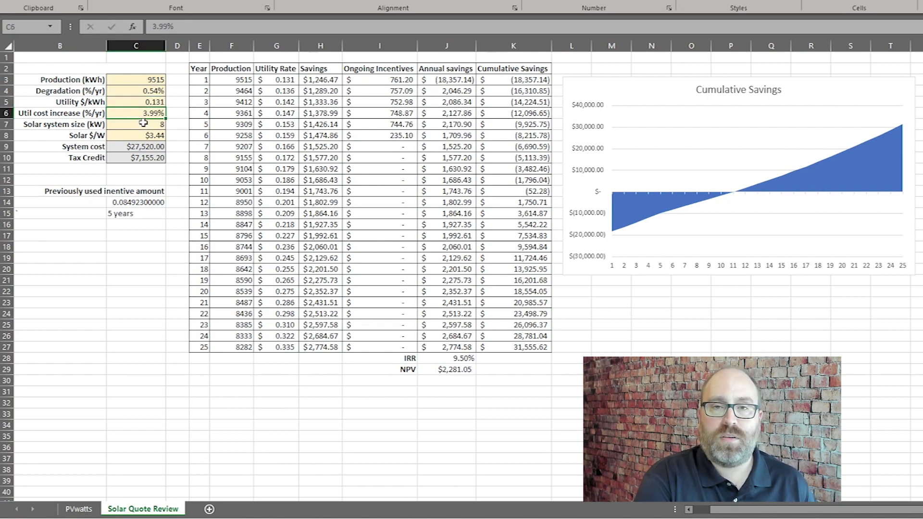
{"action": "left_click", "coordinate": [136, 124]}
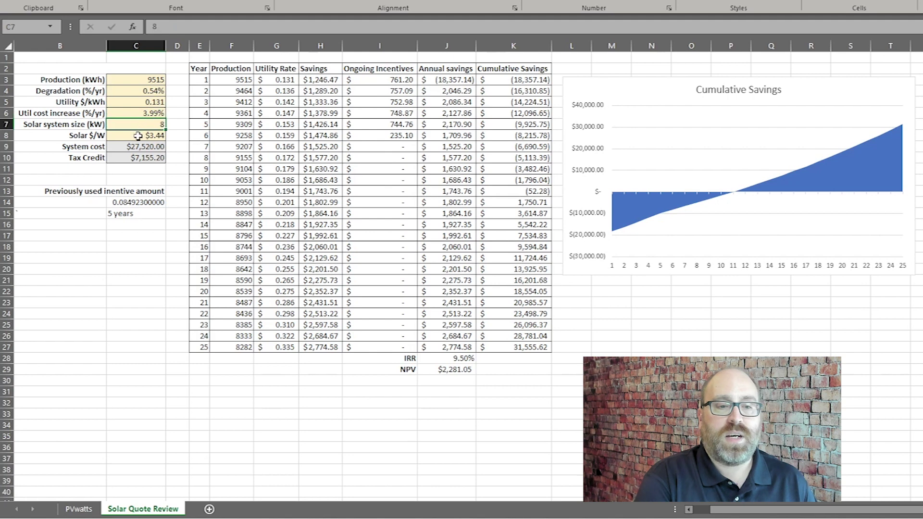
{"action": "left_click", "coordinate": [137, 135]}
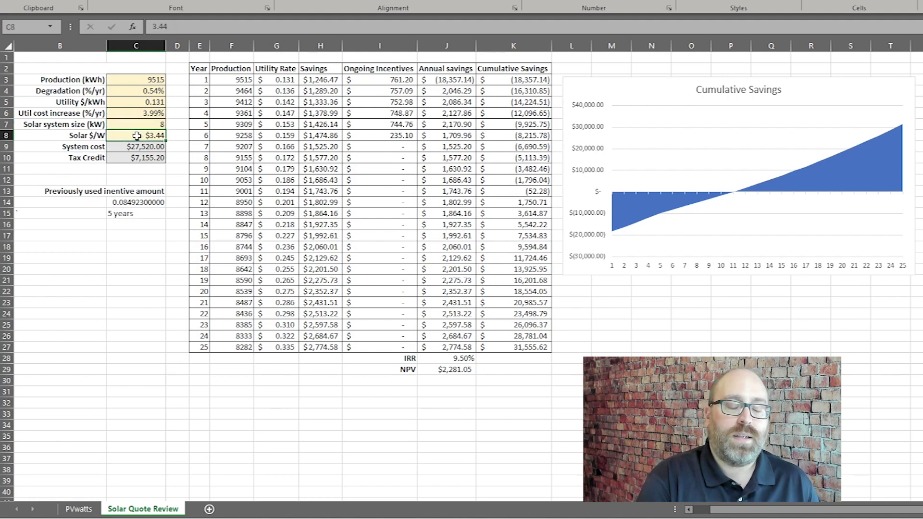
{"action": "left_click", "coordinate": [139, 147]}
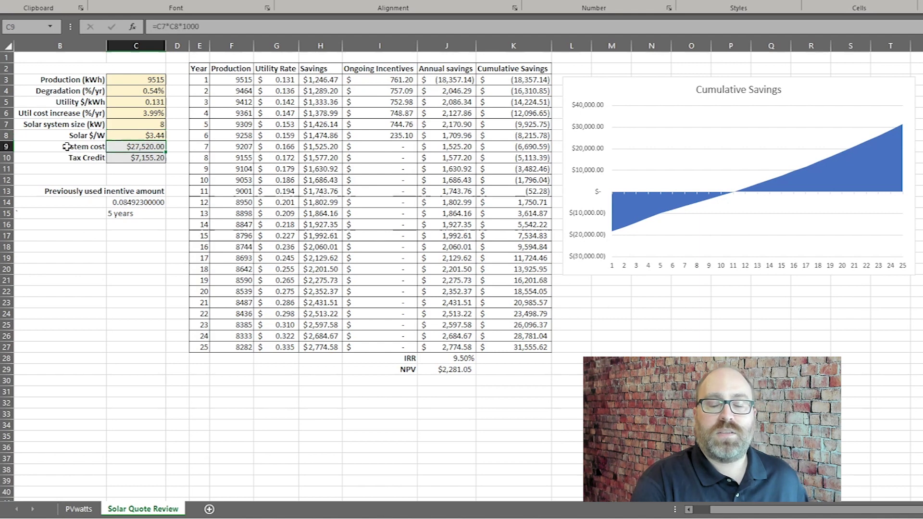
{"action": "left_click", "coordinate": [120, 158]}
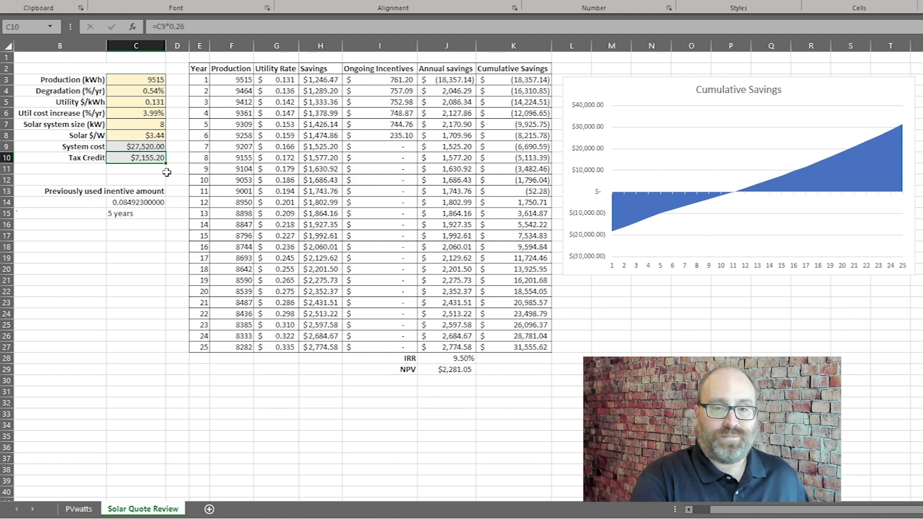
{"action": "left_click", "coordinate": [202, 67]}
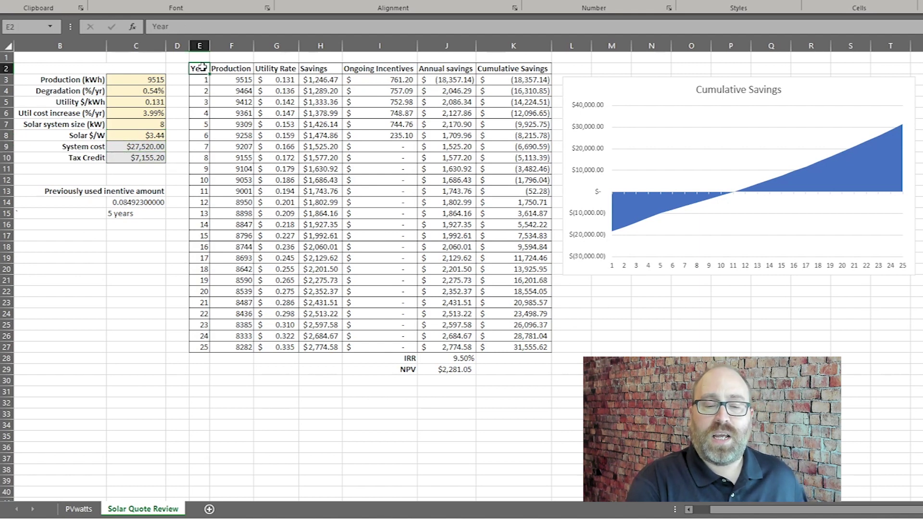
{"action": "left_click_drag", "start_coordinate": [203, 67], "coordinate": [204, 346]}
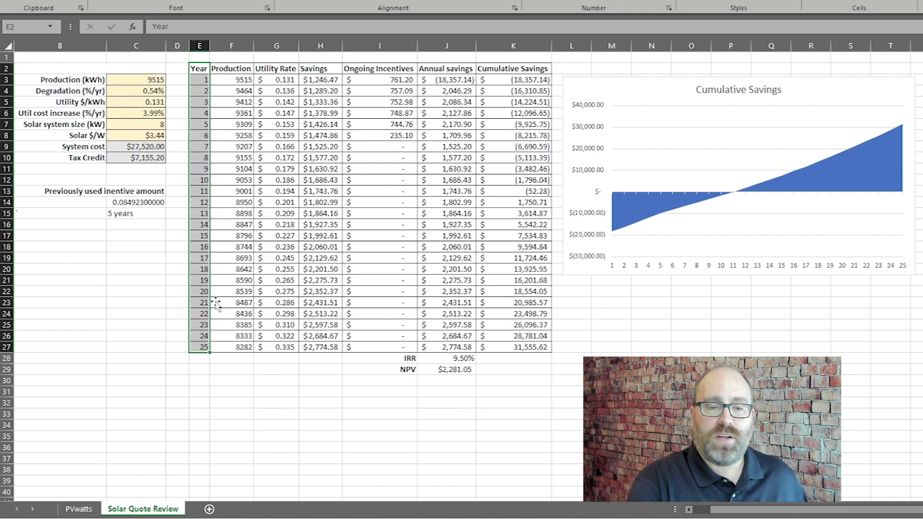
{"action": "left_click", "coordinate": [239, 77]}
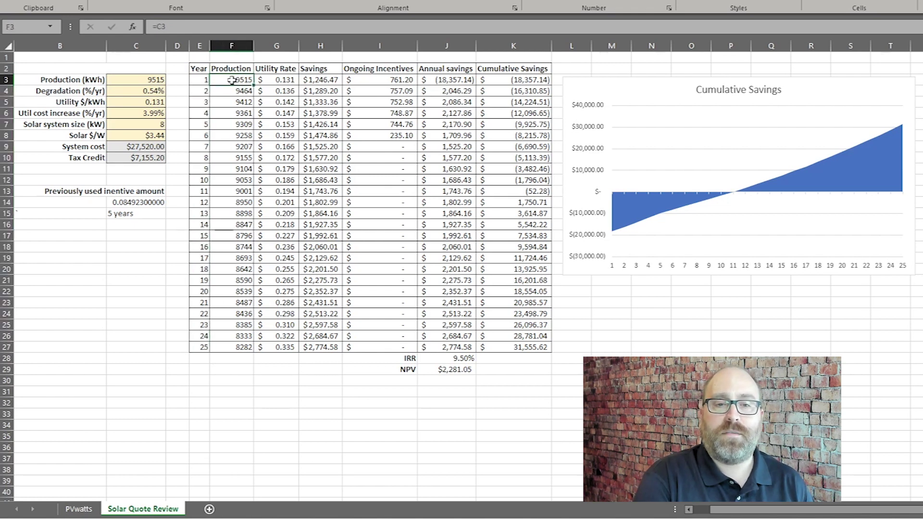
{"action": "left_click", "coordinate": [226, 91]}
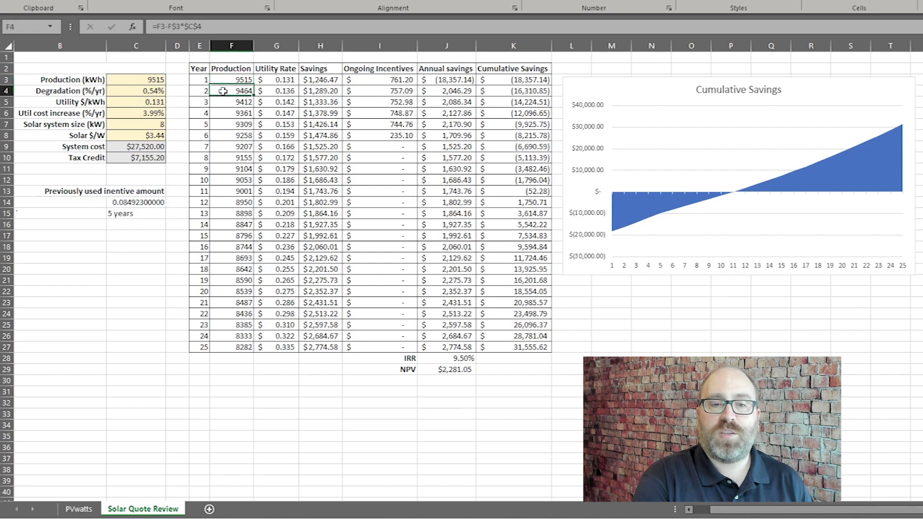
{"action": "left_click", "coordinate": [225, 103]}
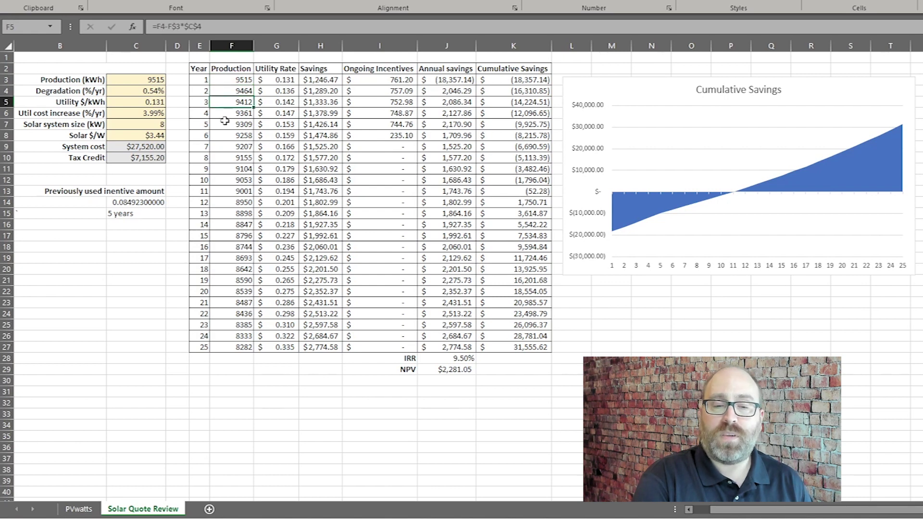
{"action": "left_click", "coordinate": [223, 116]}
{"action": "left_click", "coordinate": [230, 336]}
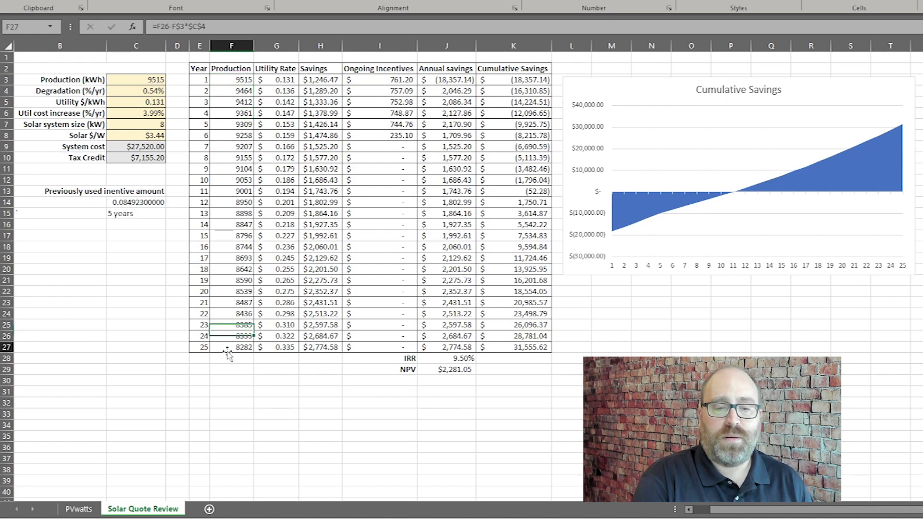
{"action": "left_click", "coordinate": [224, 350]}
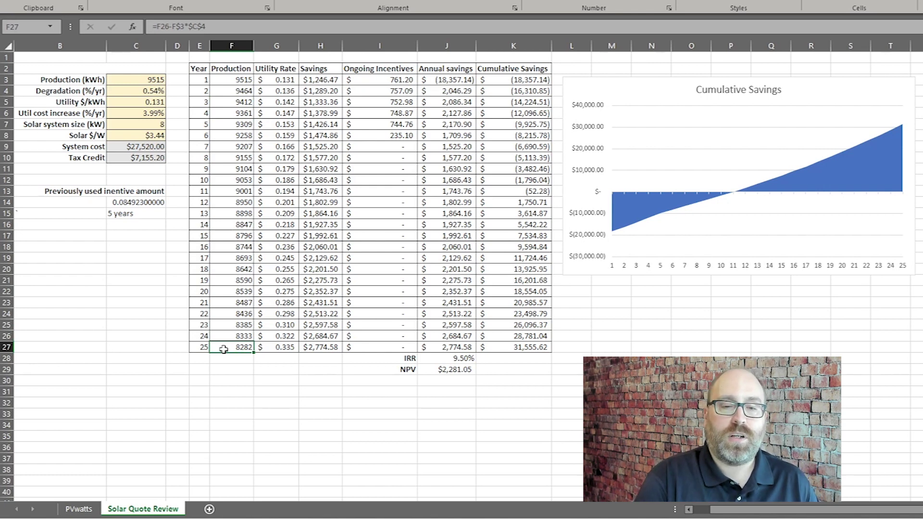
{"action": "left_click", "coordinate": [272, 80]}
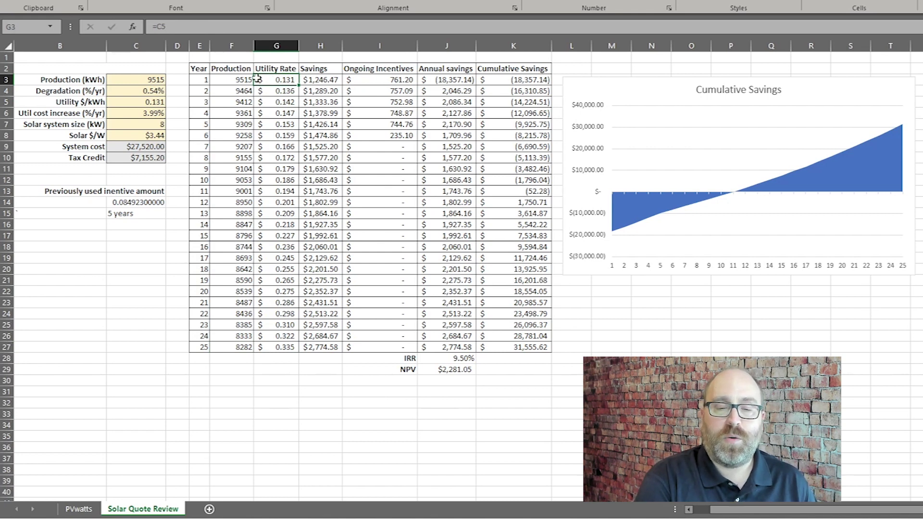
{"action": "left_click", "coordinate": [272, 347]}
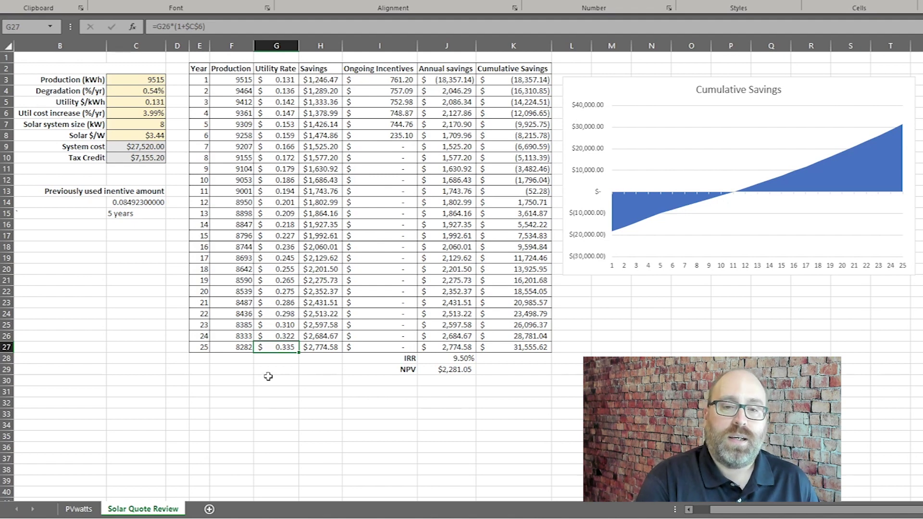
{"action": "left_click", "coordinate": [321, 71]}
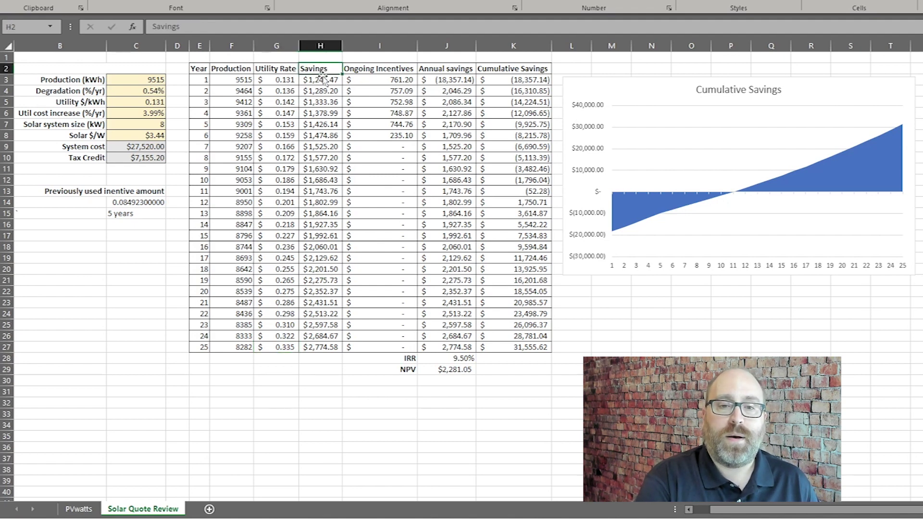
{"action": "left_click", "coordinate": [323, 80]}
{"action": "left_click", "coordinate": [374, 78]}
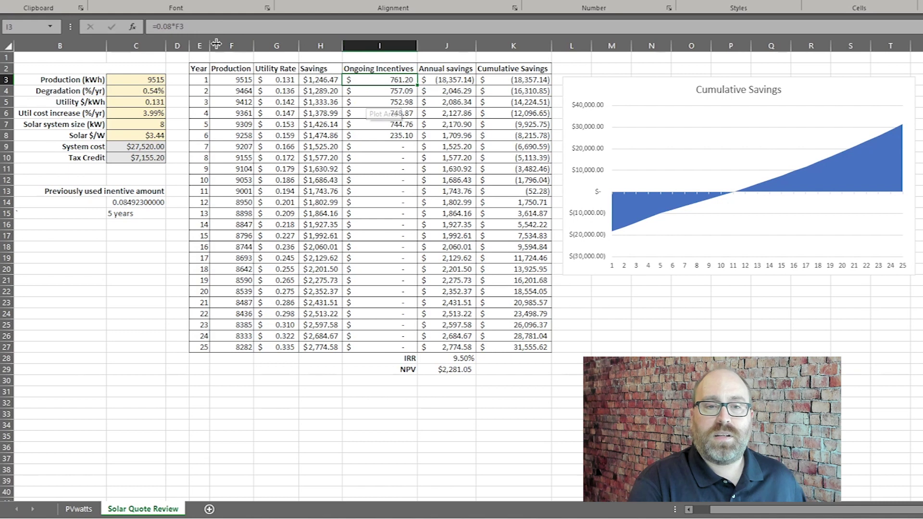
{"action": "key", "text": "shift+Down"}
{"action": "key", "text": "shift+Down"}
{"action": "key", "text": "shift+Down"}
{"action": "key", "text": "shift+Down"}
{"action": "key", "text": "shift+Down"}
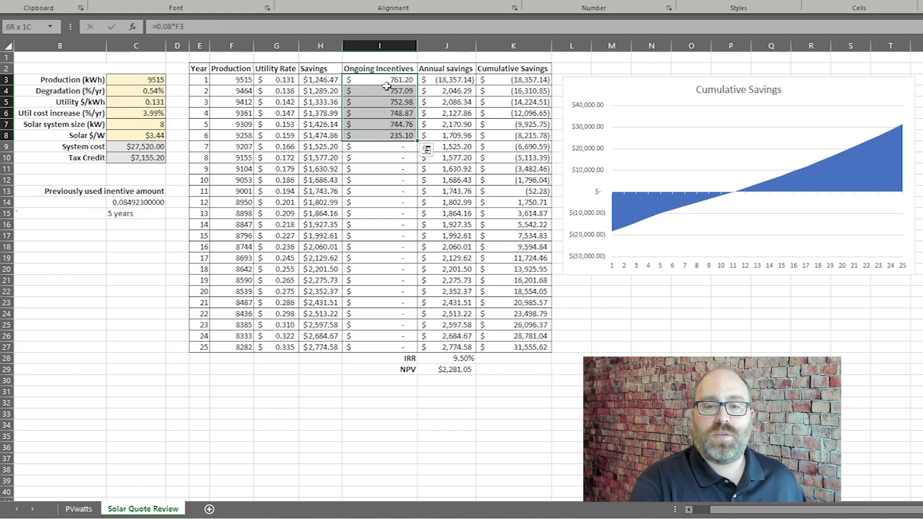
{"action": "left_click_drag", "start_coordinate": [387, 85], "coordinate": [381, 132]}
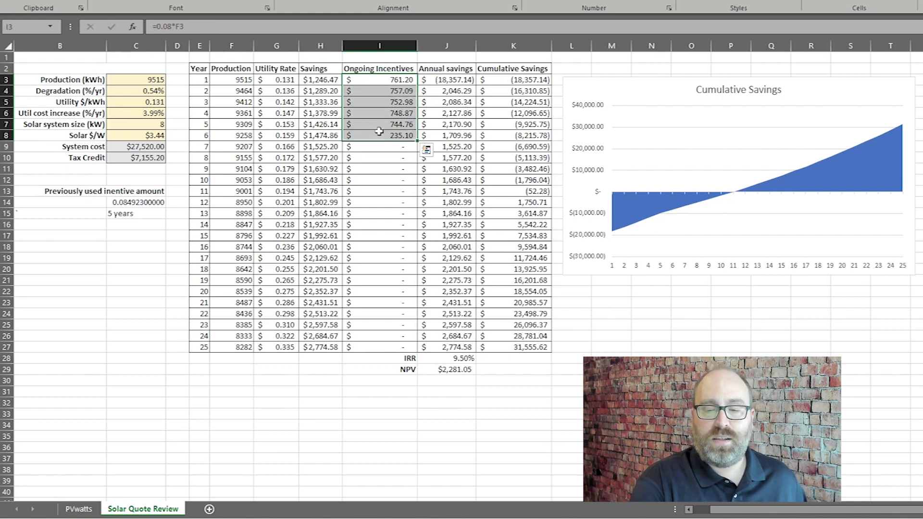
{"action": "left_click", "coordinate": [439, 83]}
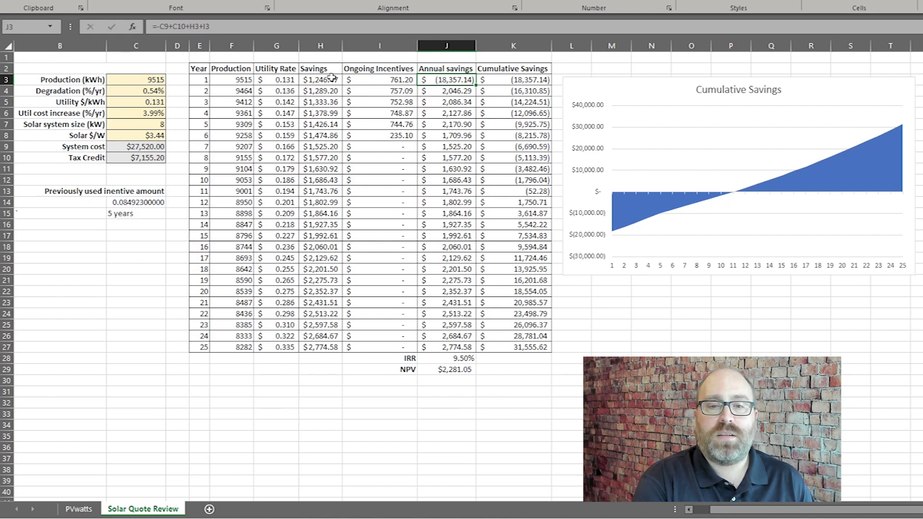
{"action": "left_click_drag", "start_coordinate": [334, 77], "coordinate": [414, 79]}
{"action": "left_click", "coordinate": [452, 81]}
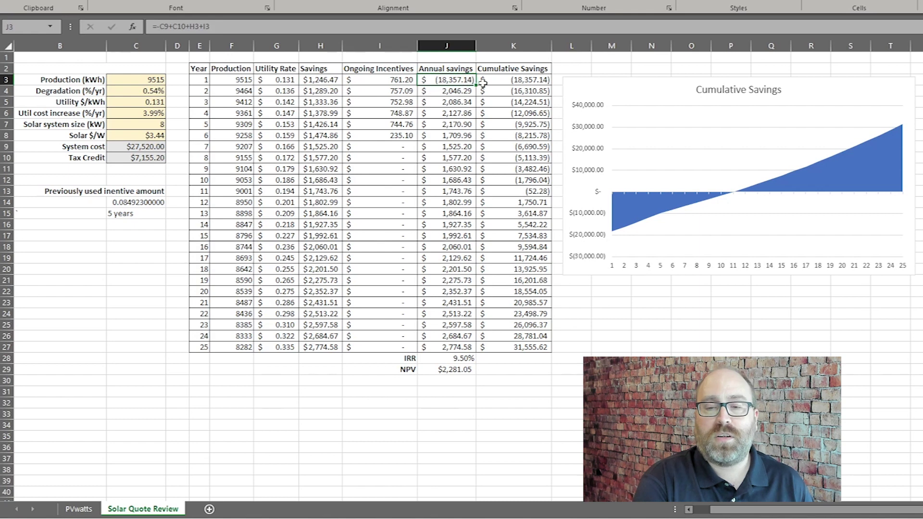
{"action": "left_click", "coordinate": [456, 90]}
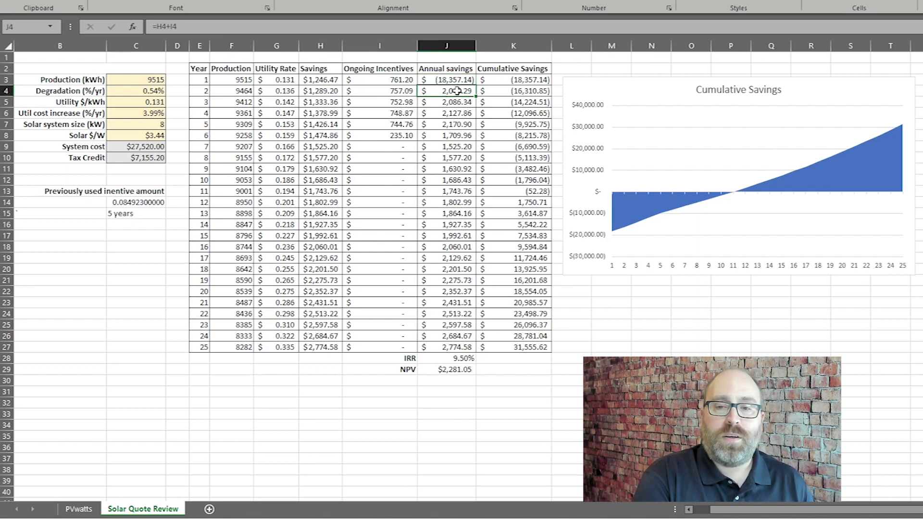
{"action": "left_click", "coordinate": [321, 89]}
{"action": "left_click", "coordinate": [365, 91]}
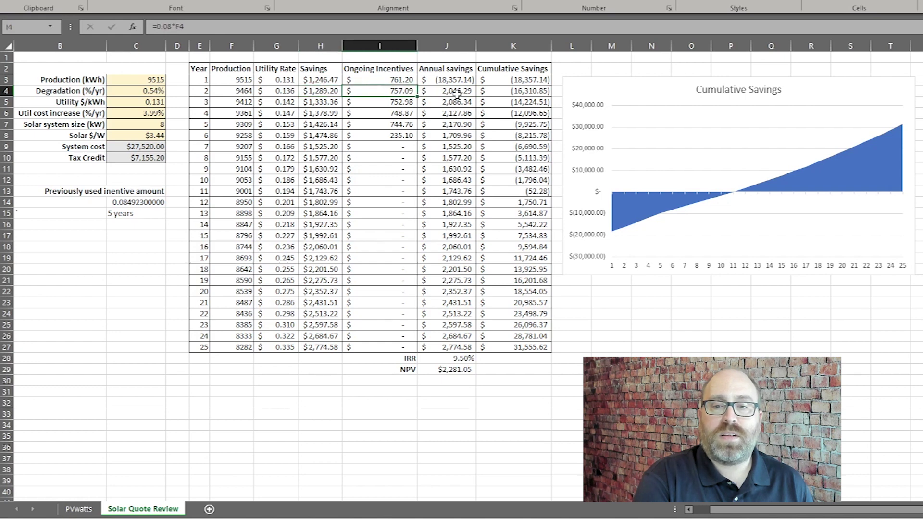
{"action": "left_click", "coordinate": [458, 90]}
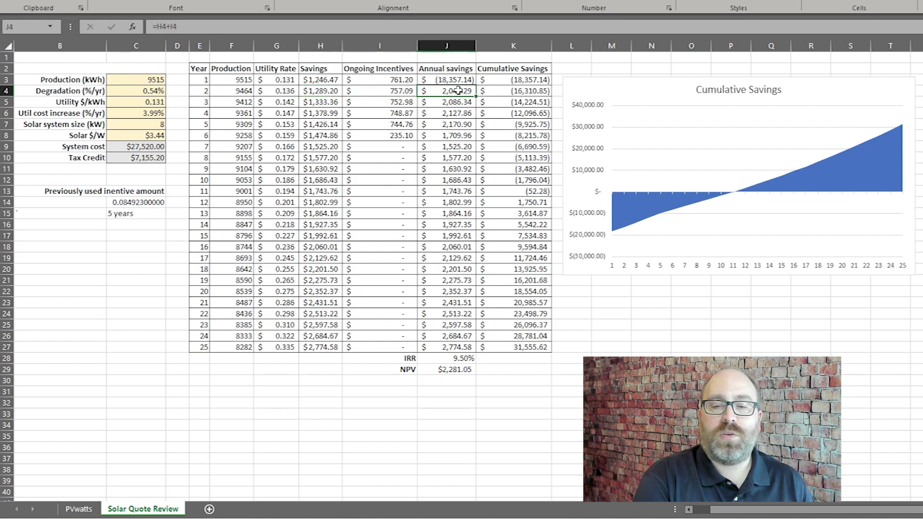
{"action": "left_click", "coordinate": [454, 362]}
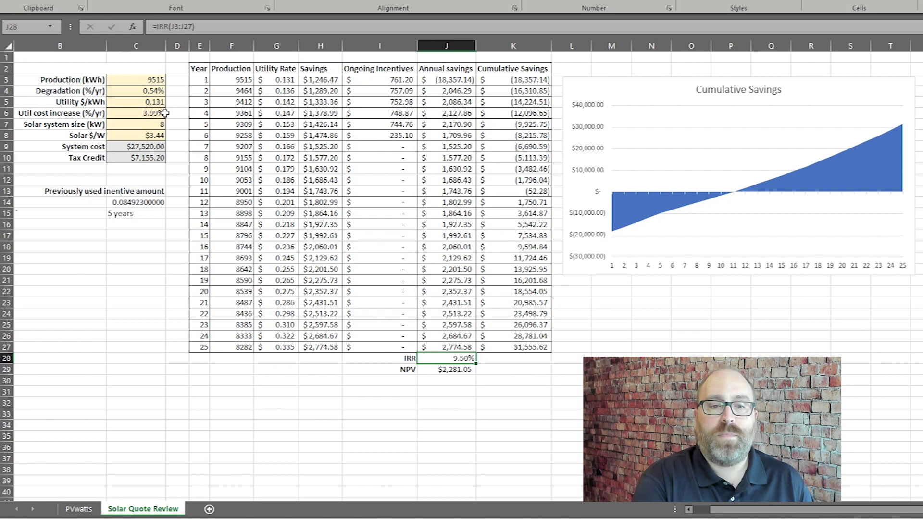
{"action": "left_click", "coordinate": [466, 370]}
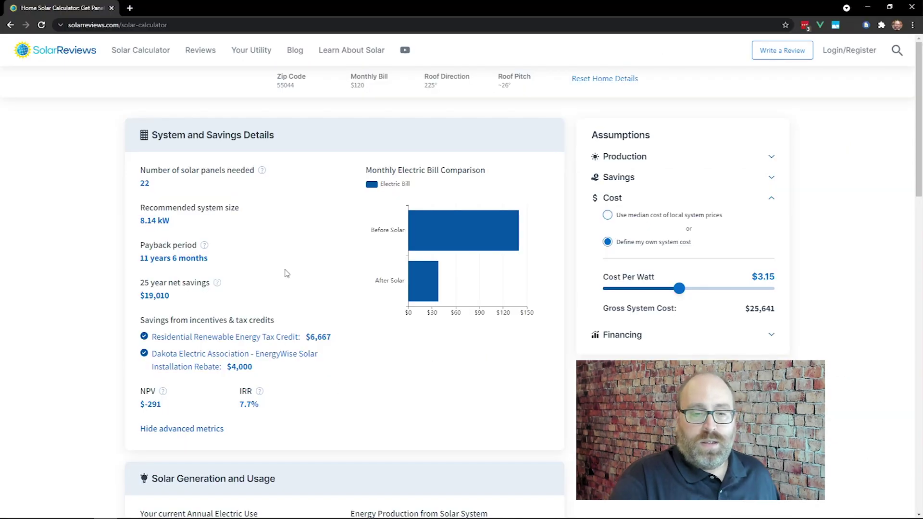
- Move Cost Per Watt to $3.45, then drag Electric Price Inflation under Savings to 1.3%
{"action": "left_click_drag", "start_coordinate": [685, 292], "coordinate": [688, 290]}
{"action": "left_click", "coordinate": [619, 187]}
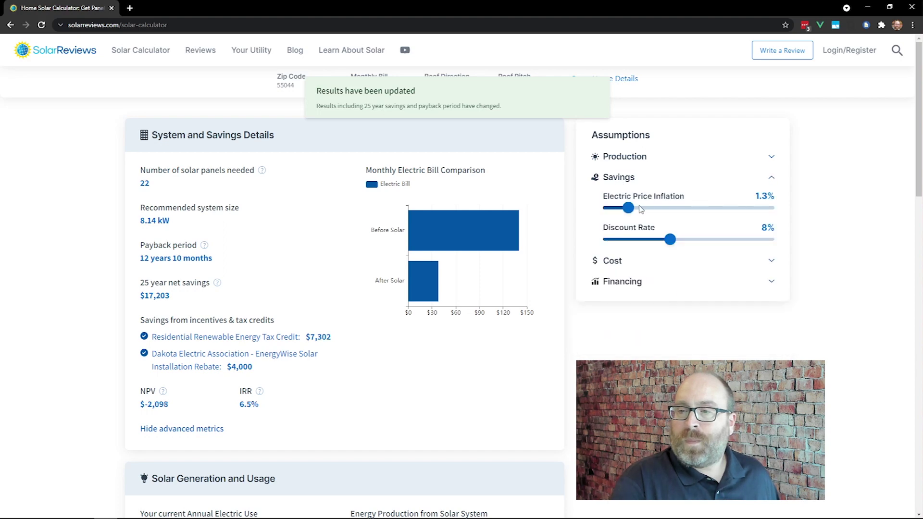
{"action": "left_click_drag", "start_coordinate": [641, 209], "coordinate": [673, 207]}
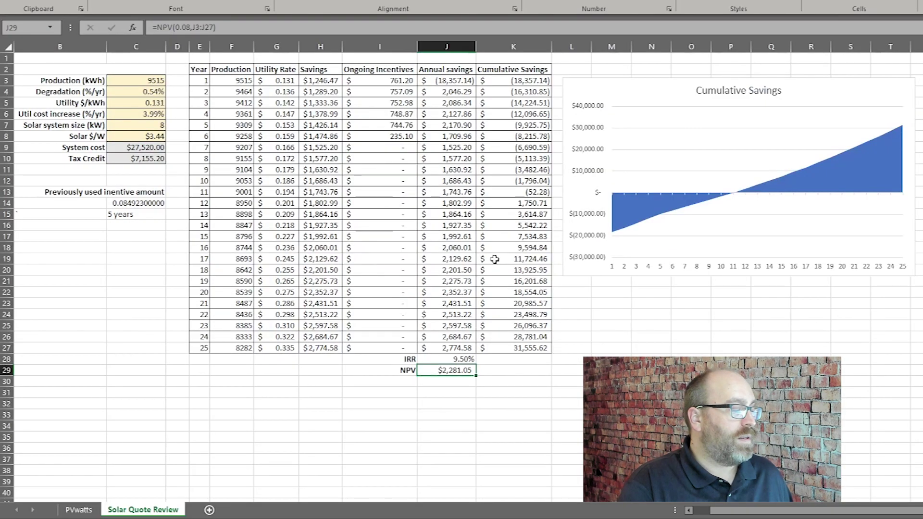
- Change the utility cost increase in C6 to 1.3% and check the recalculated IRR 6.79% and NPV ($1,553.20)
{"action": "left_click", "coordinate": [456, 371]}
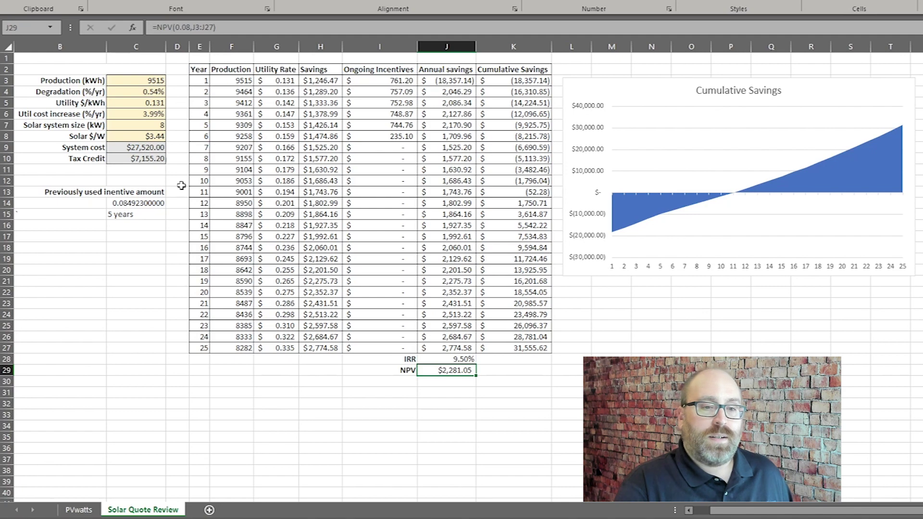
{"action": "left_click", "coordinate": [156, 114]}
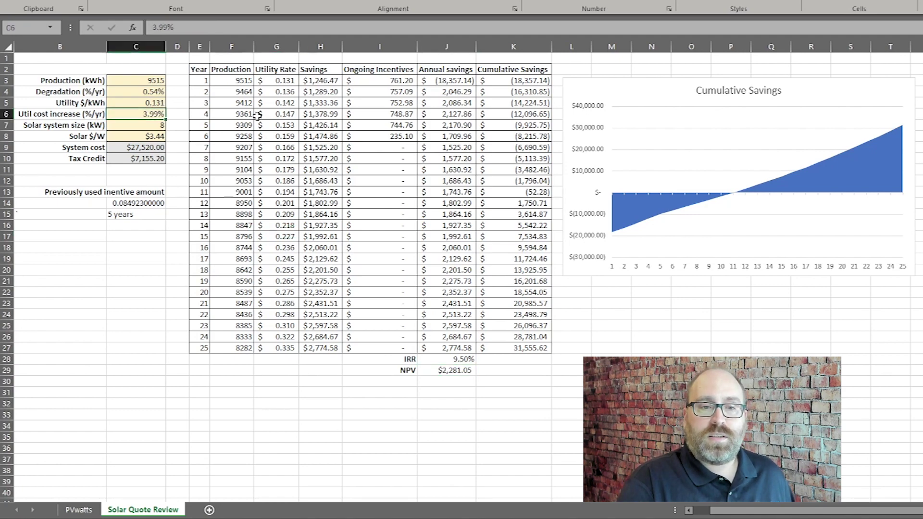
{"action": "type", "text": "1.3"}
{"action": "key", "text": "Return"}
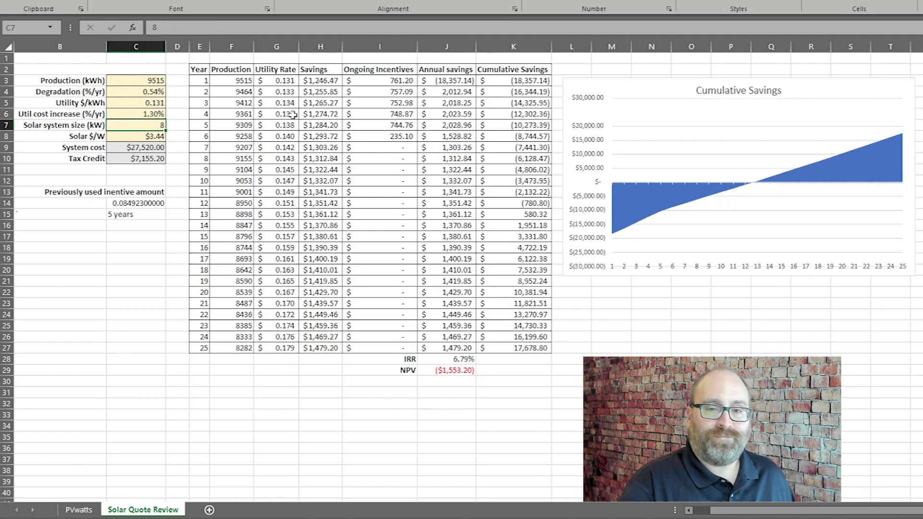
{"action": "left_click", "coordinate": [466, 360]}
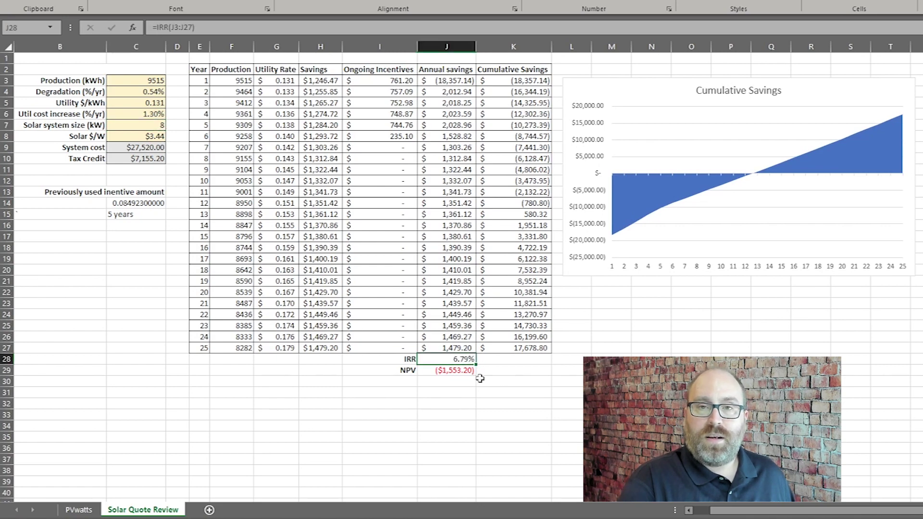
{"action": "left_click", "coordinate": [451, 371]}
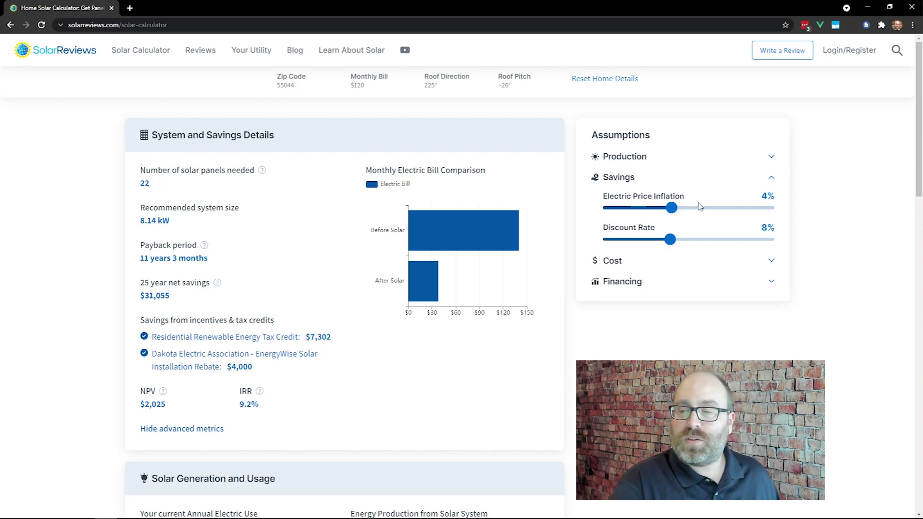
- Lower electric price inflation to 1.3% and the cost per watt to $3.1
{"action": "left_click_drag", "start_coordinate": [671, 208], "coordinate": [629, 207]}
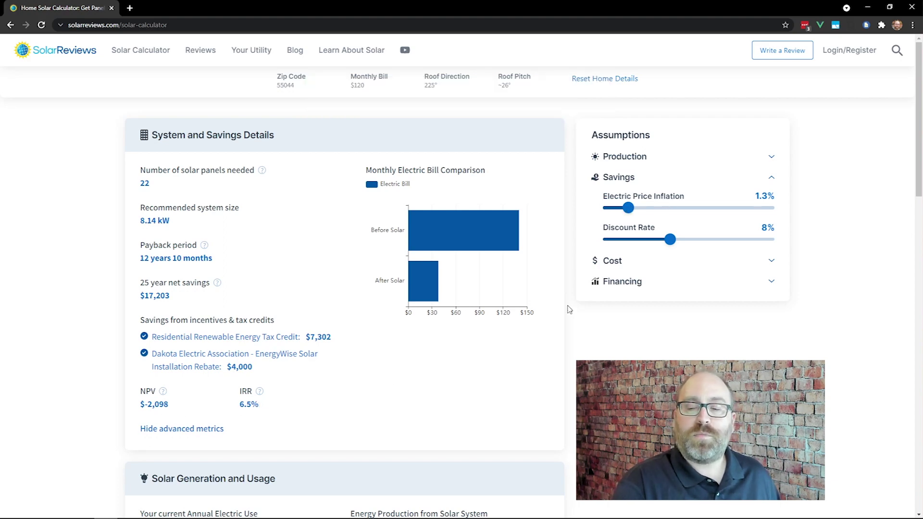
{"action": "left_click", "coordinate": [613, 264]}
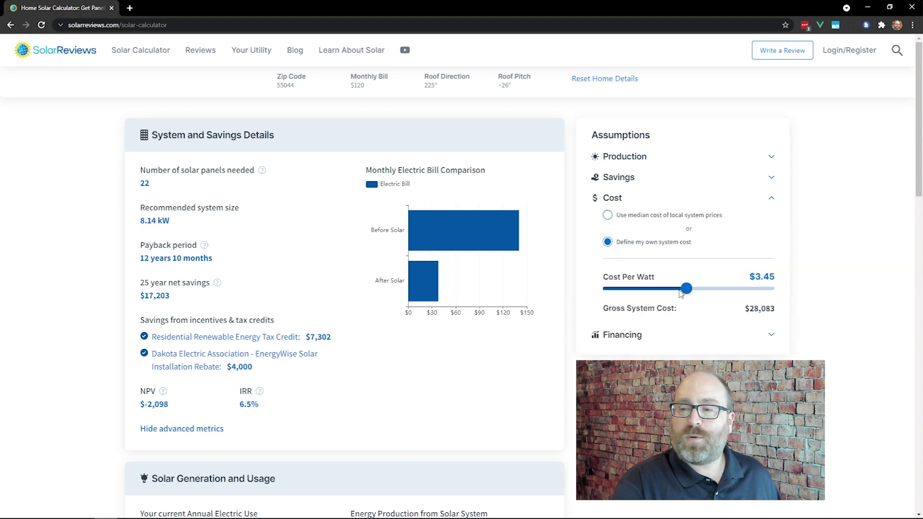
{"action": "mouse_move", "coordinate": [686, 289]}
{"action": "left_mouse_down"}
{"action": "mouse_move", "coordinate": [667, 289]}
{"action": "mouse_move", "coordinate": [679, 289]}
{"action": "left_mouse_up"}
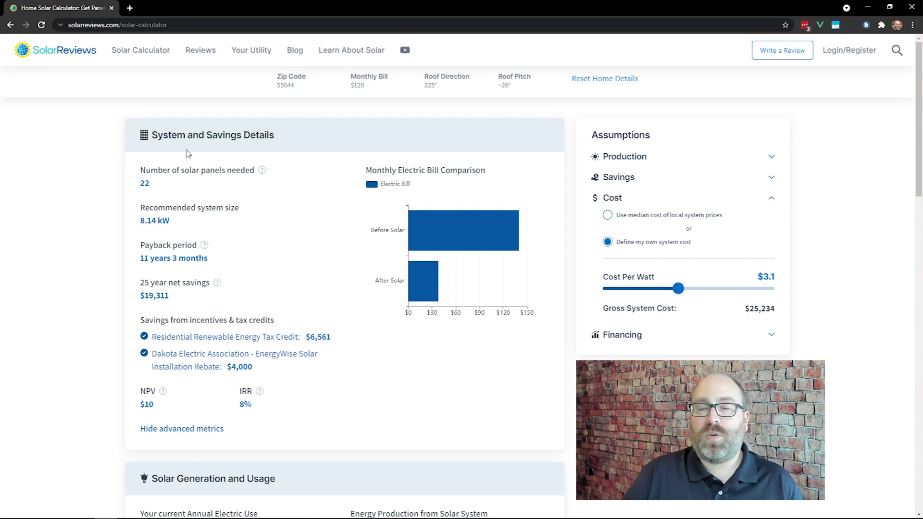
{"action": "left_click", "coordinate": [646, 159]}
- Raise shade to 9% and finance with a $0-down loan at 2.8% APR over 20 years
{"action": "left_click_drag", "start_coordinate": [613, 188], "coordinate": [623, 188]}
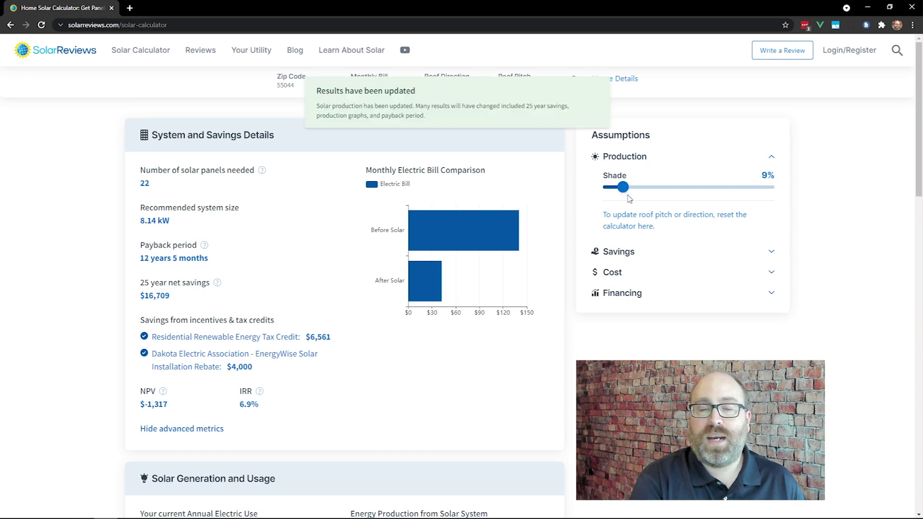
{"action": "left_click", "coordinate": [624, 295]}
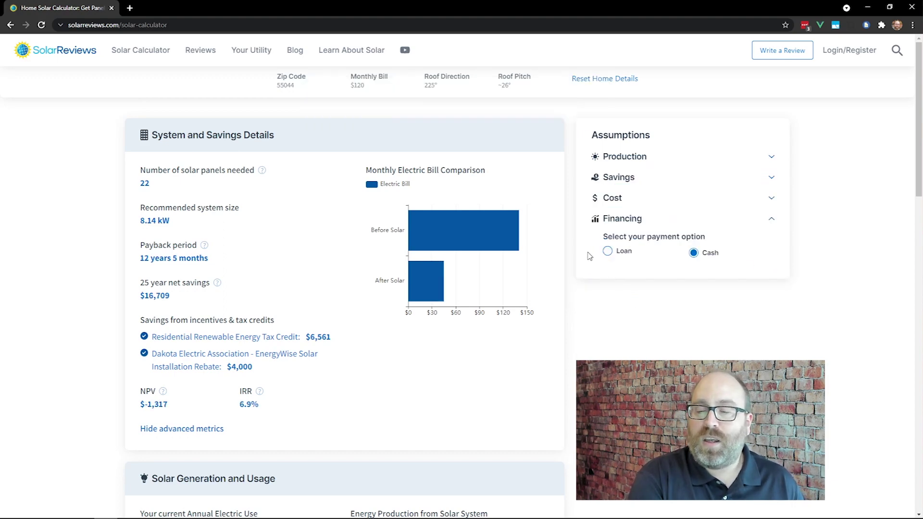
{"action": "left_click", "coordinate": [619, 249]}
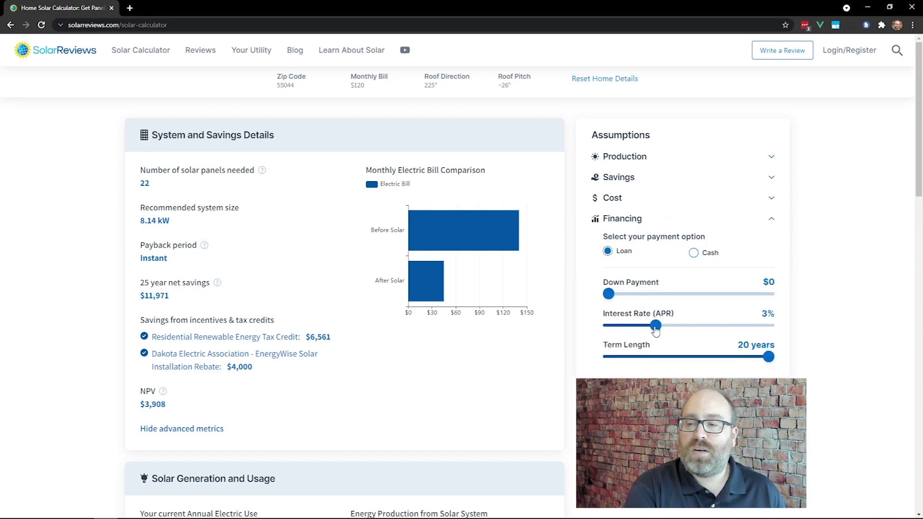
{"action": "left_click_drag", "start_coordinate": [654, 326], "coordinate": [649, 326]}
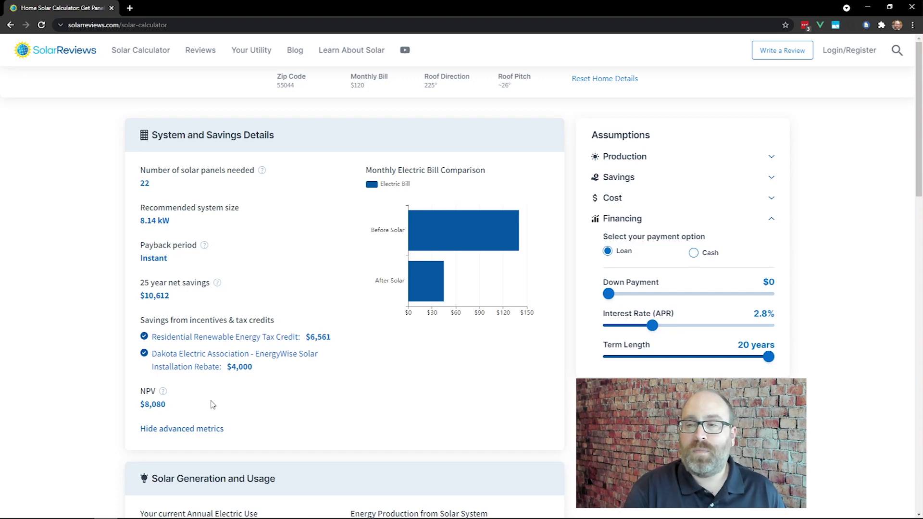
{"action": "mouse_move", "coordinate": [491, 237]}
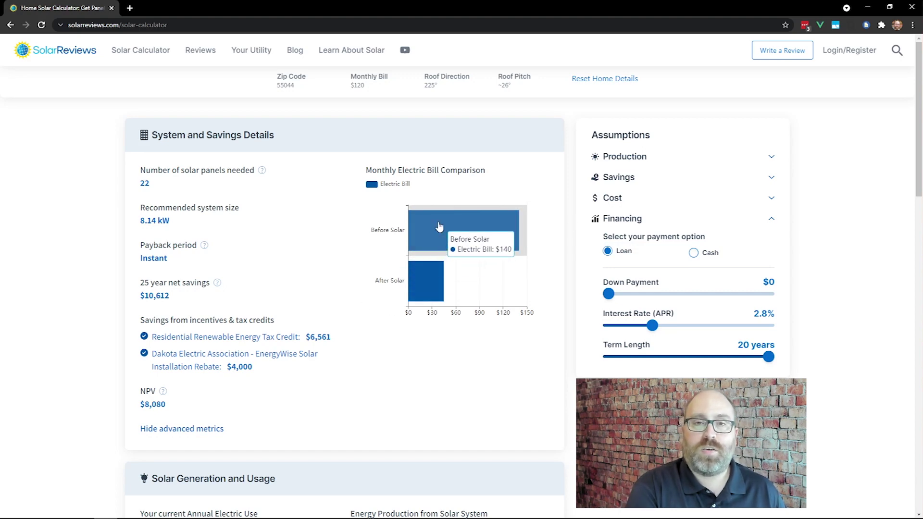